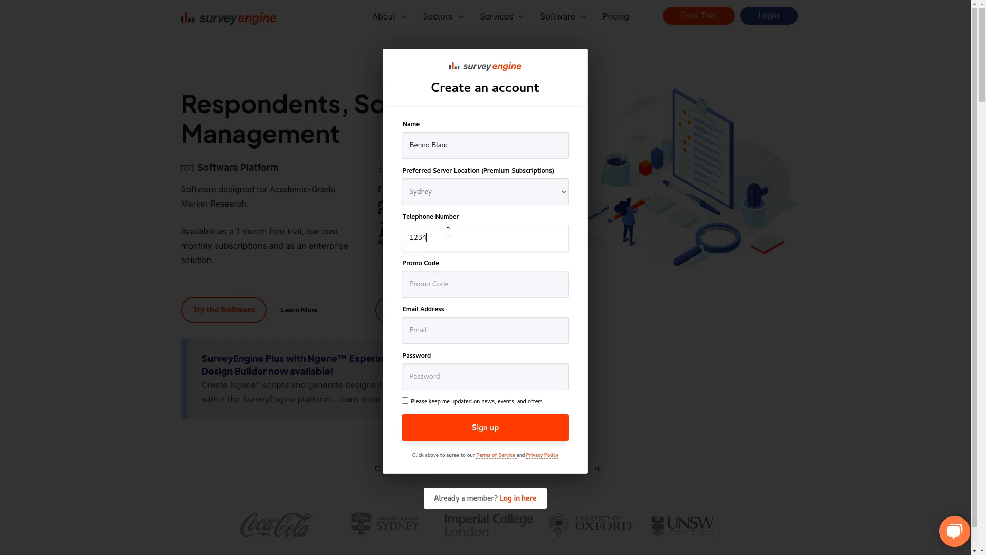
Sign up with promo code 'no code', plus the account e-mail and password.
left_click(444, 286)
type("no code")
left_click(416, 324)
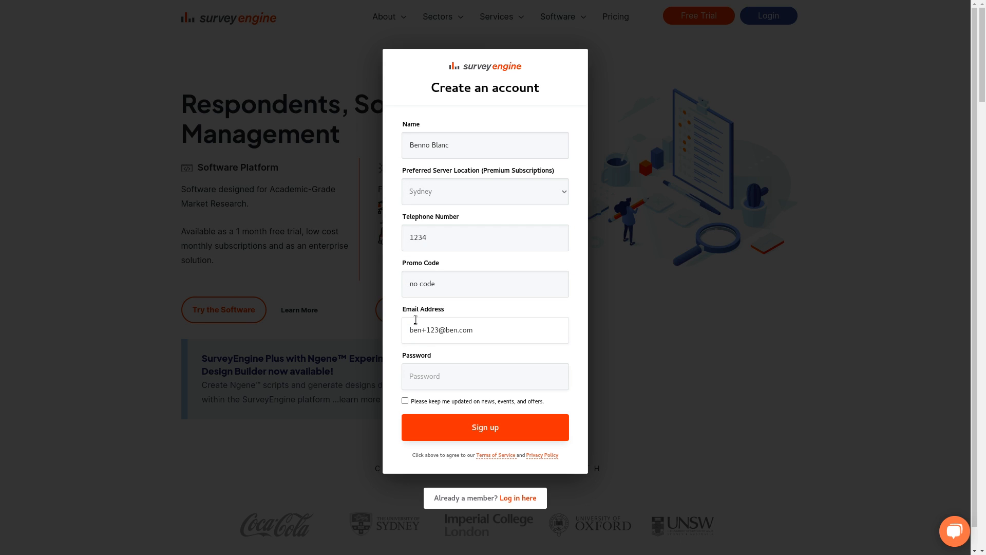
key("Tab")
type("password12")
left_click(552, 436)
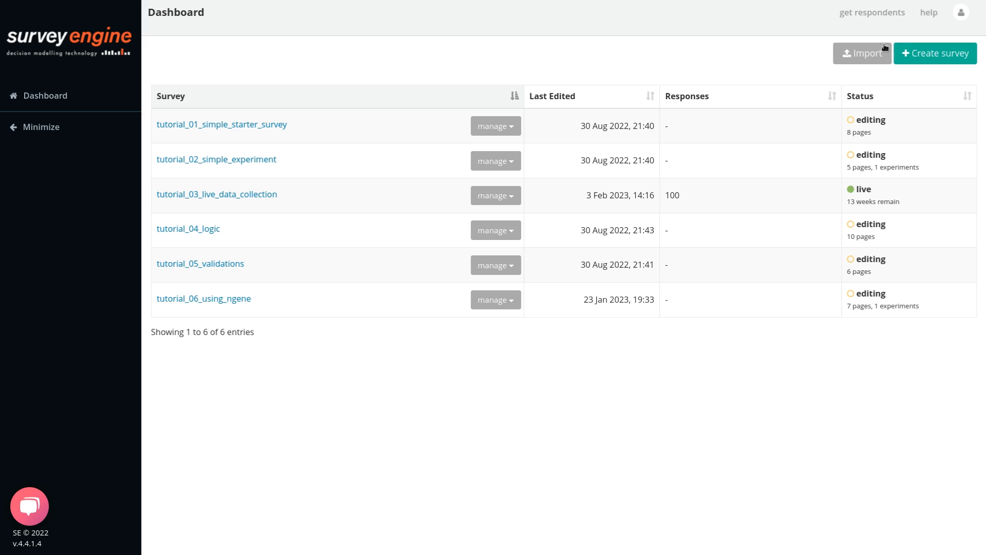
left_click(868, 53)
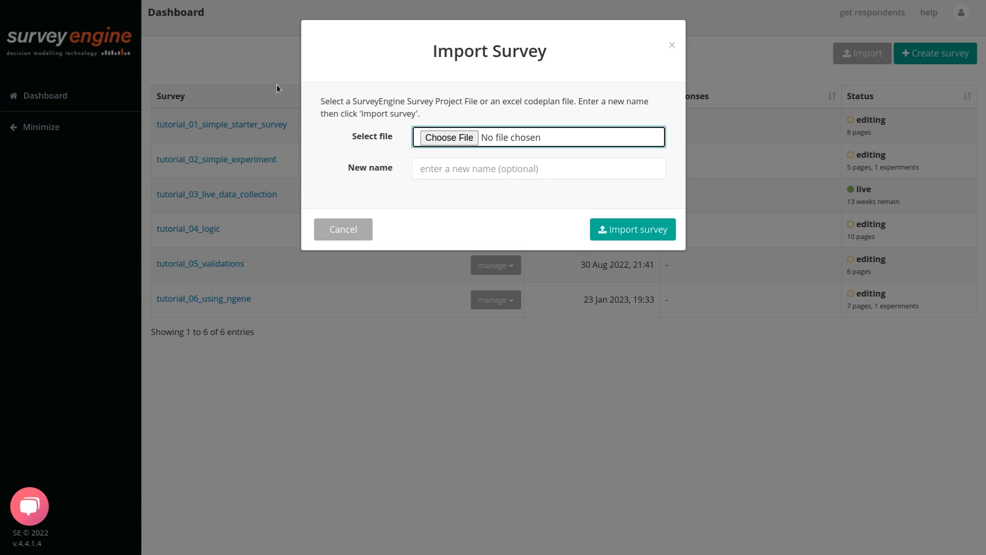
left_click(338, 231)
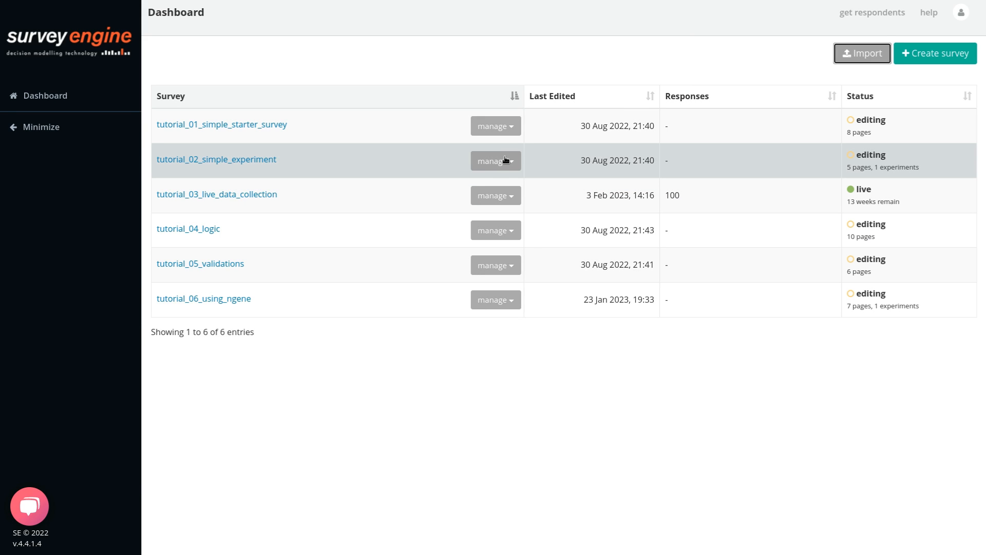
left_click(499, 129)
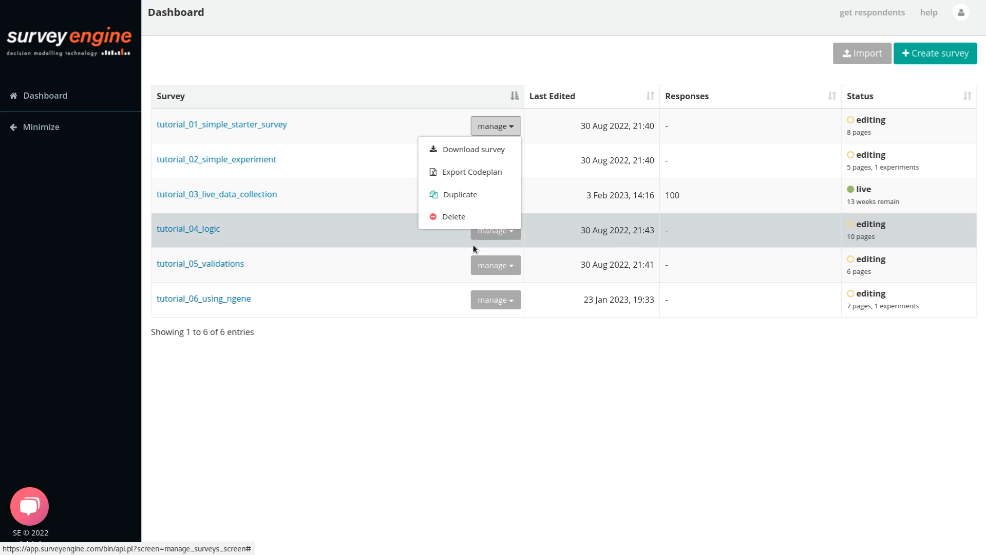
left_click(474, 372)
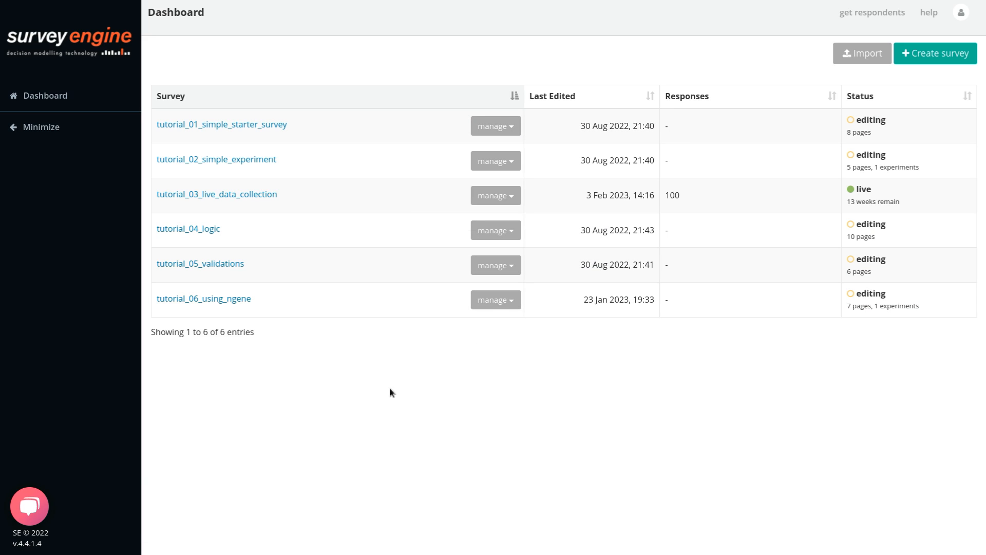
Create a new survey named 'Customer Satisfaction'.
left_click(935, 53)
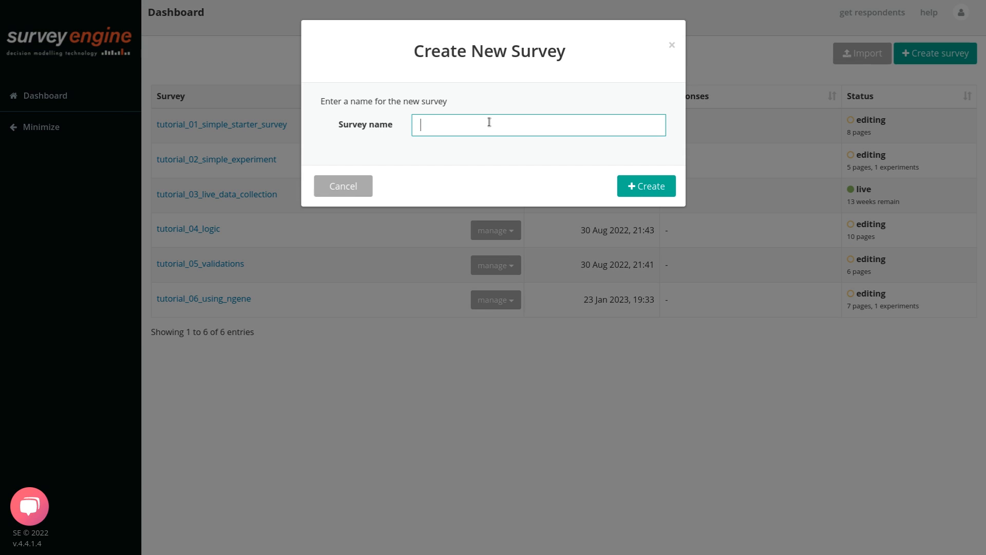
type("Customer Satisfaction")
key("Return")
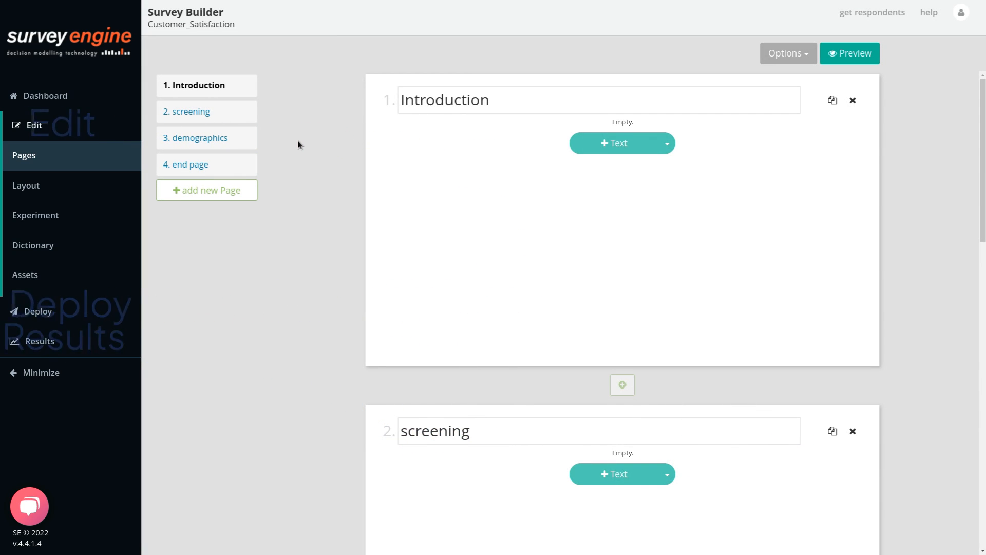
left_click(651, 476)
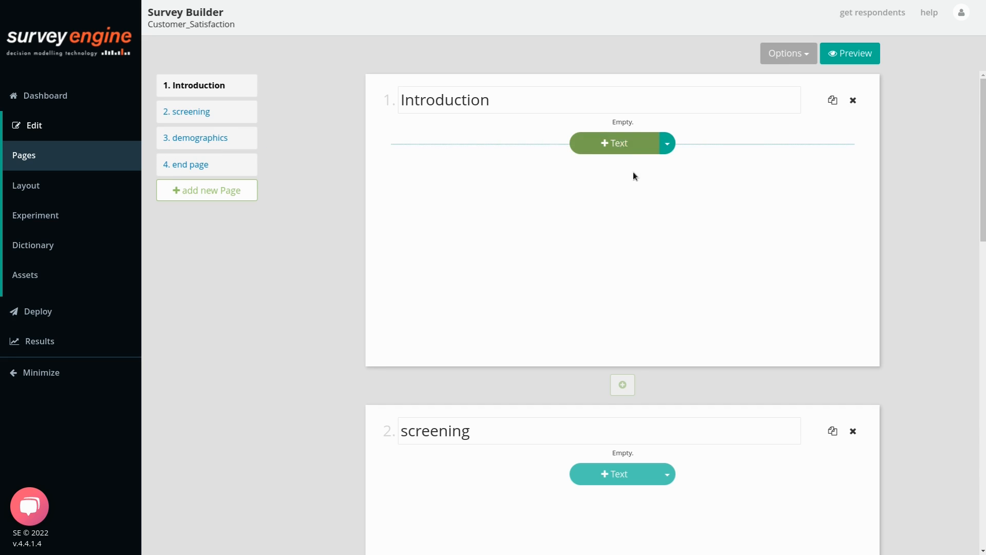
left_click(668, 146)
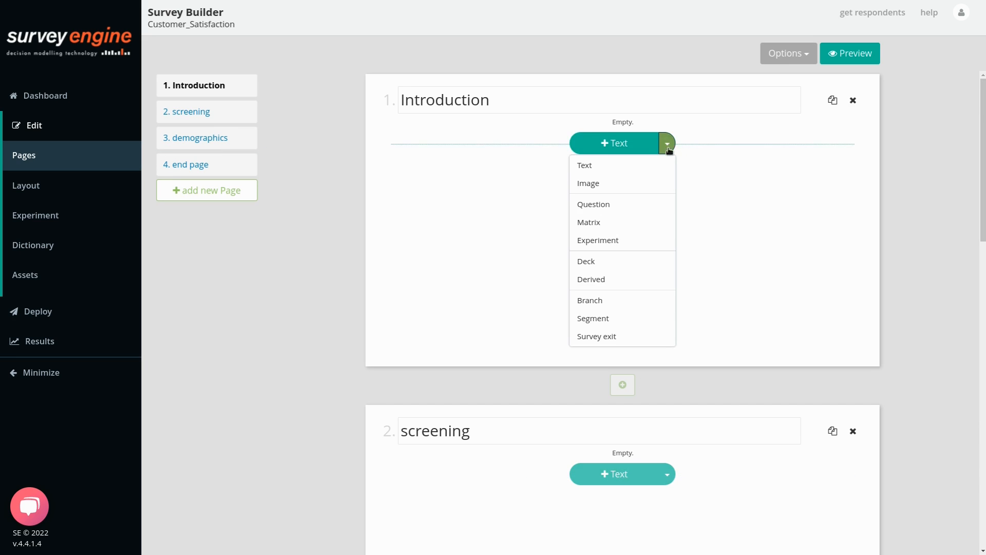
left_click(448, 192)
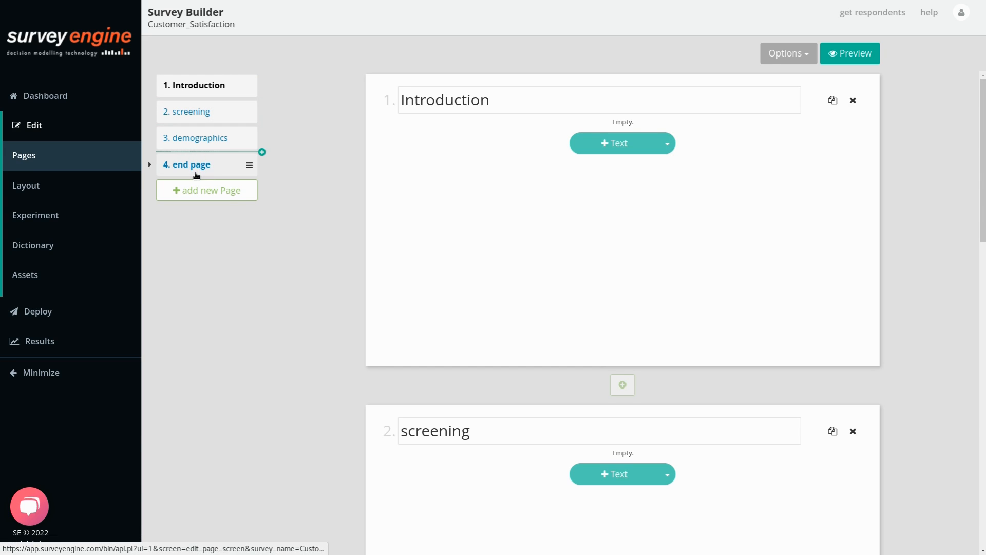
Add an Introduction text block with 'Welcome' styled as a Header 2 heading.
left_click(630, 147)
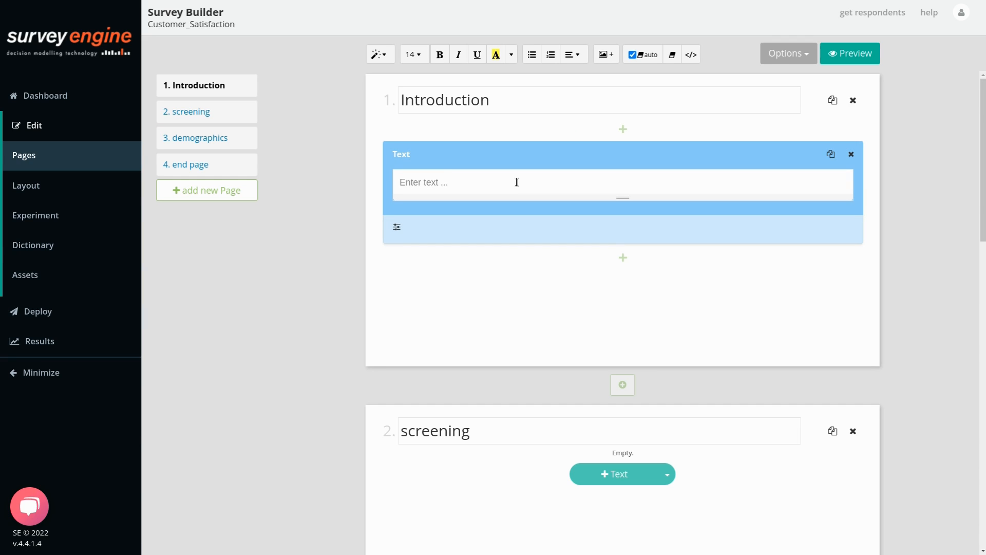
type("Welcomecomome")
key("Return")
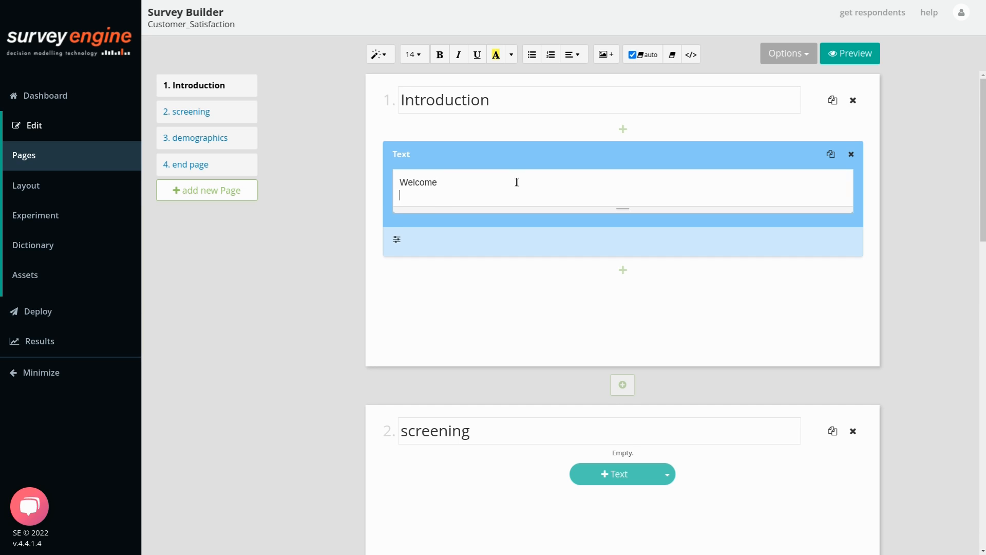
key("ctrl+a")
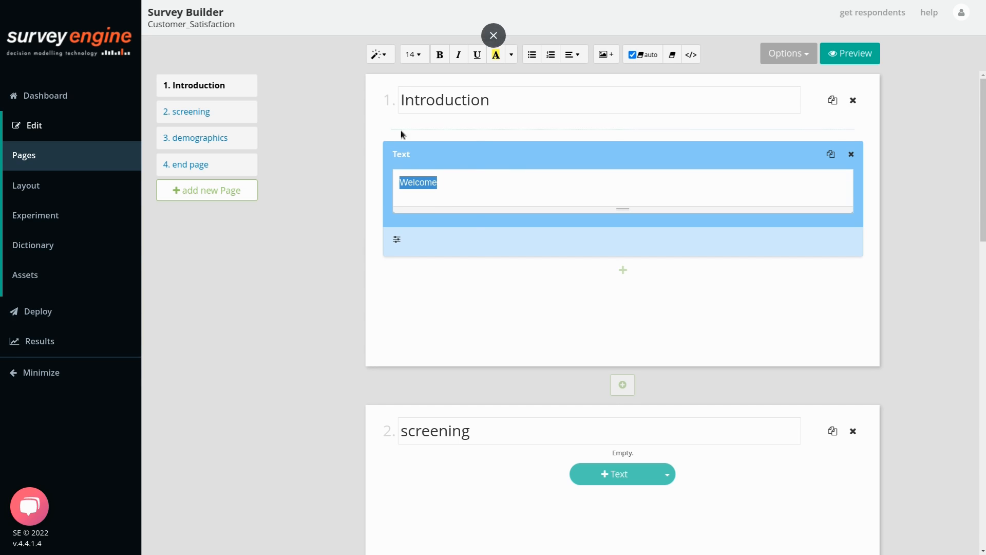
left_click(380, 54)
left_click(422, 204)
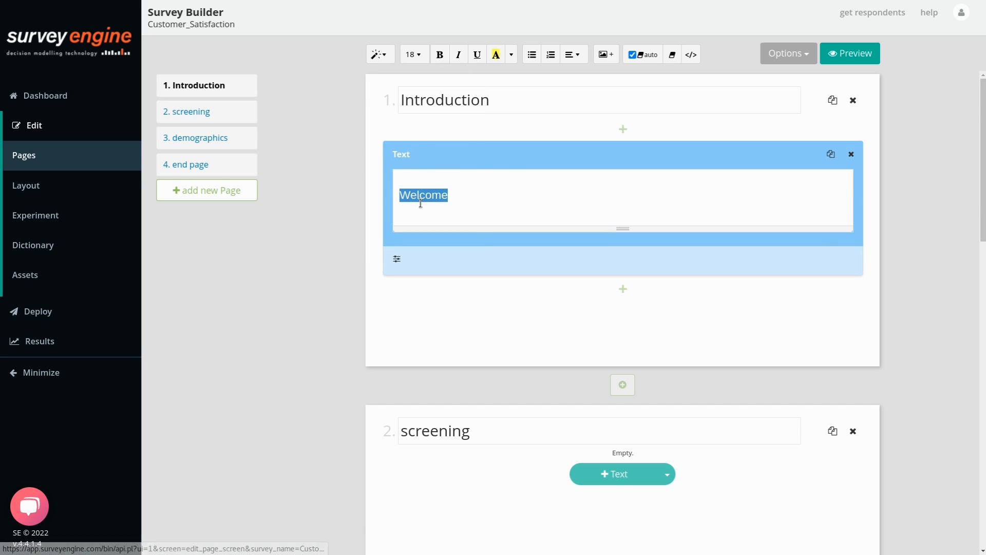
left_click(379, 54)
left_click(415, 181)
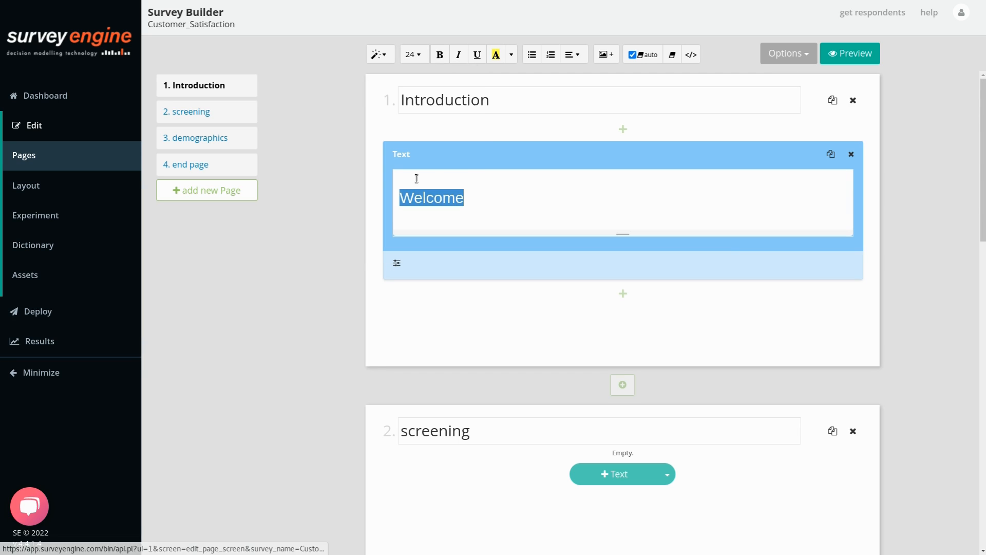
Below the heading, write 'to Pompey's pizza survey. Your opinion is important to us.'.
left_click(500, 209)
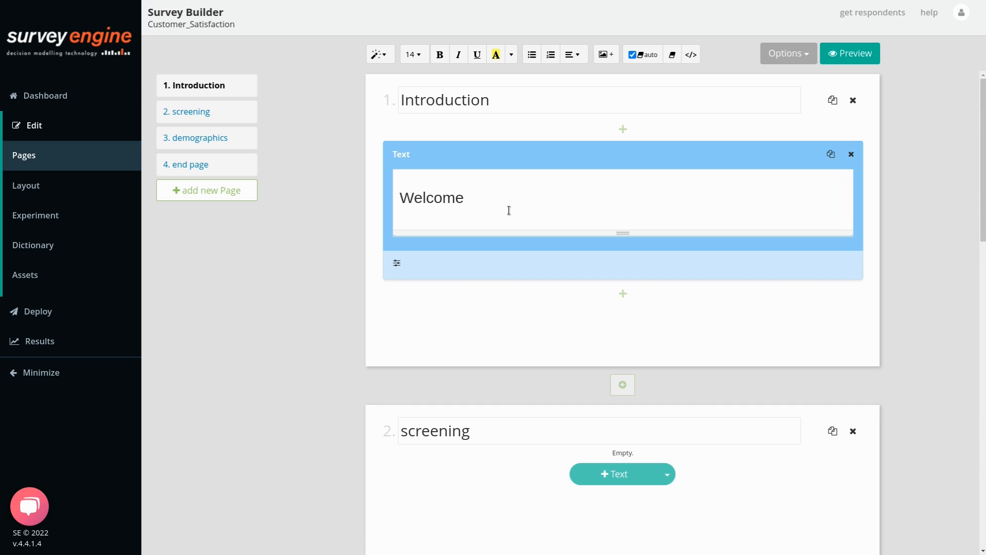
type("to the Pom")
key("ctrl+shift+Left")
key("ctrl+shift+Left")
type("Pompey's pizza survey. Your opinion is important to us.")
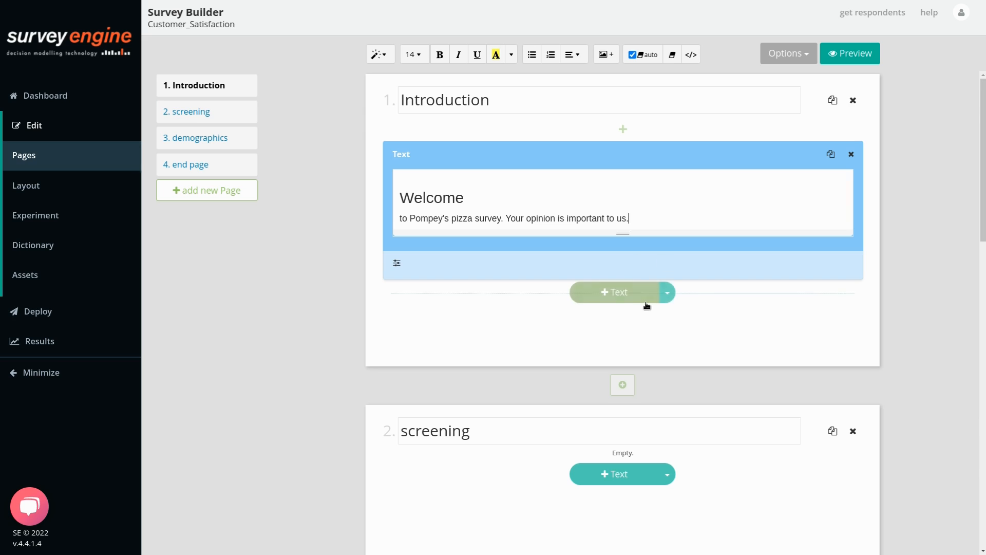
left_click(655, 296)
Add a question named 'last' asking 'when did you last order a pizza from us'.
left_click(665, 291)
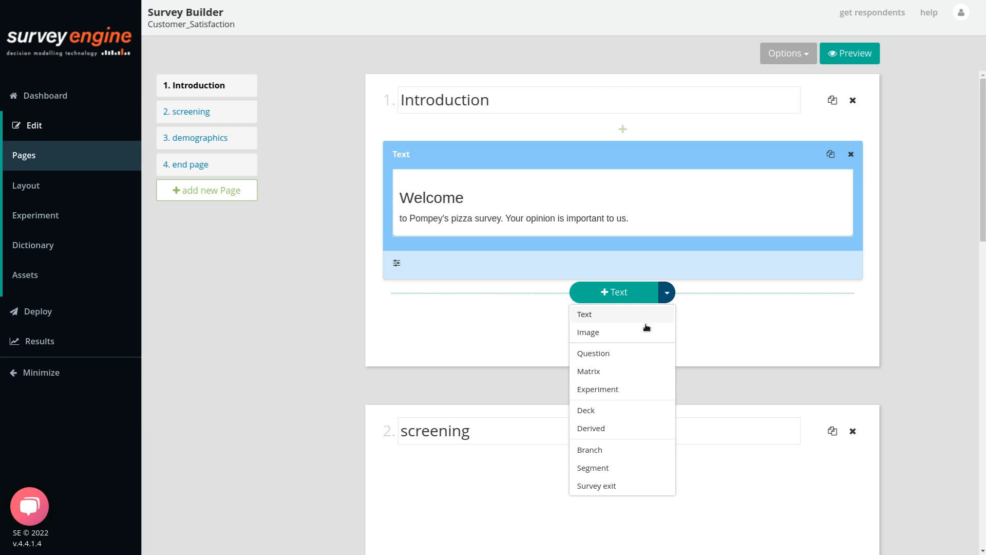
left_click(623, 352)
double_click(627, 319)
type("last")
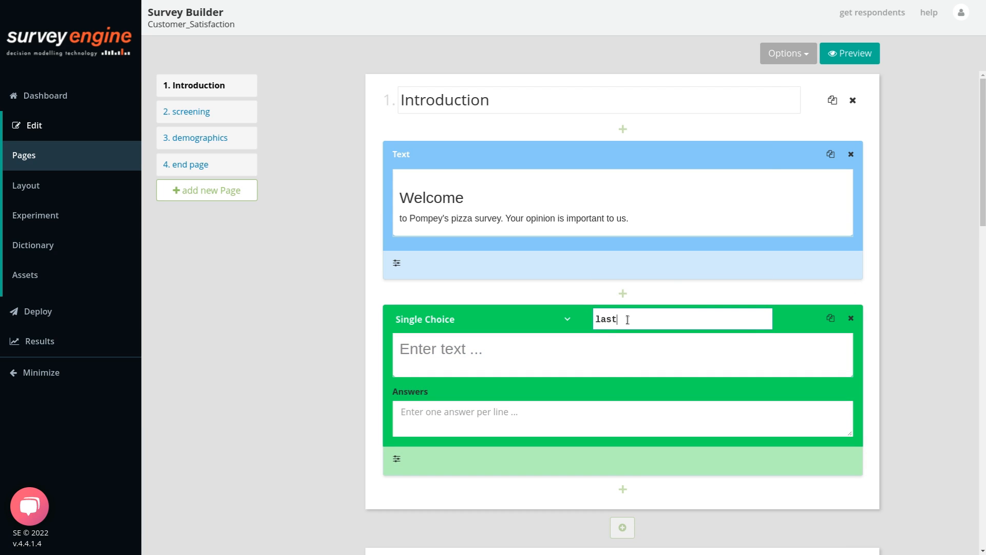
left_click(499, 359)
type("when did you last order a pizza from us")
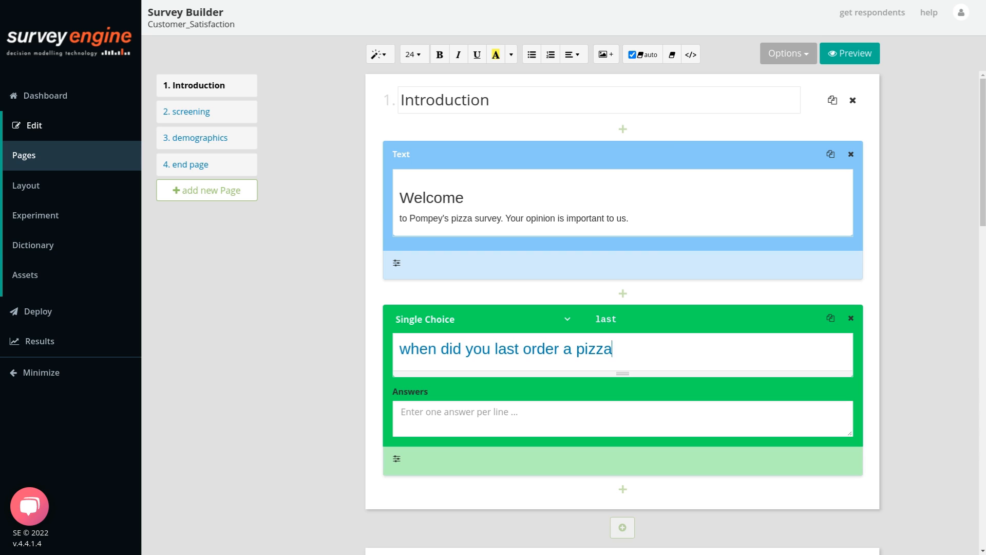
Enter the answers this week, about a month abo, 3 months ago, a year ago, never.
left_click(446, 418)
type("this week")
key("Return")
type("about a month abo")
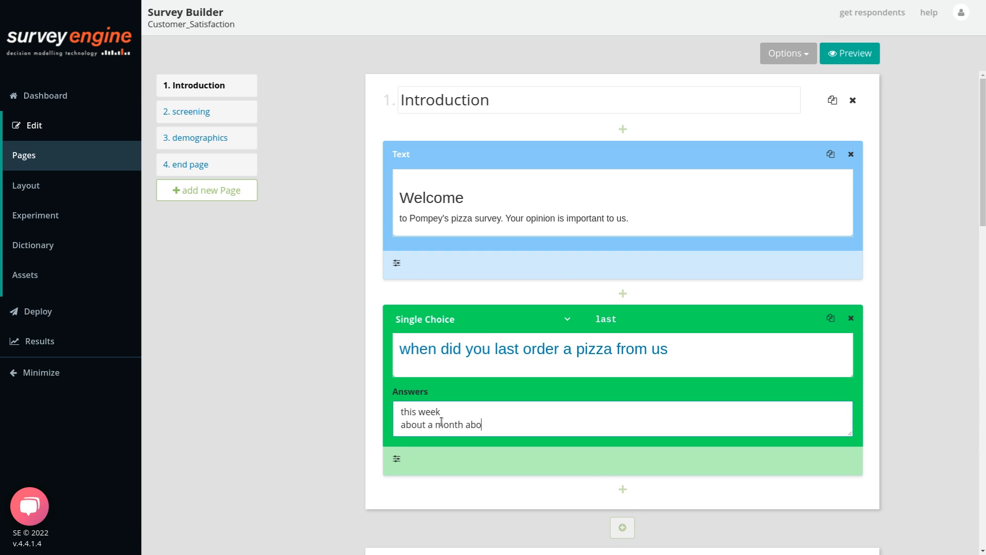
key("Return")
type("3 months ago")
key("Return")
type("a year ago")
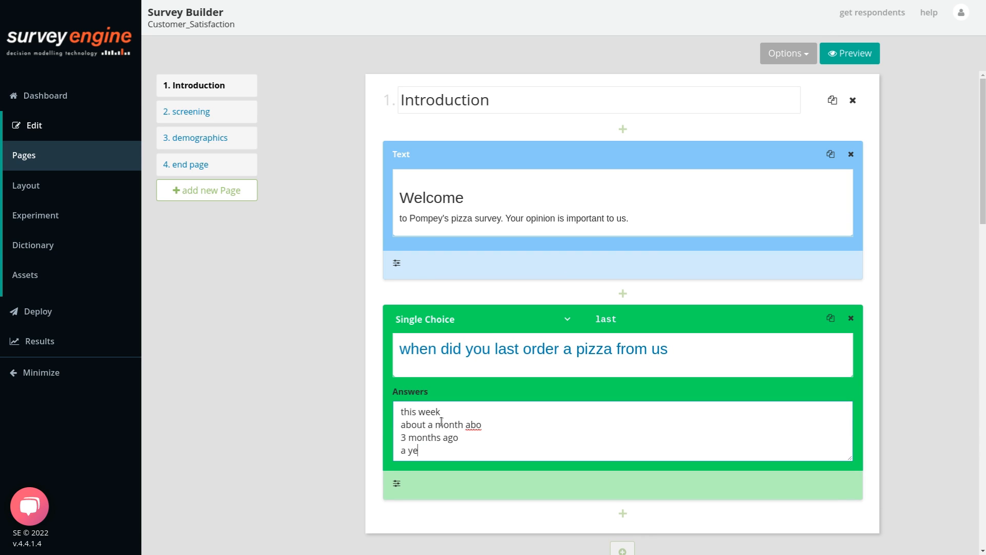
key("Return")
type("never")
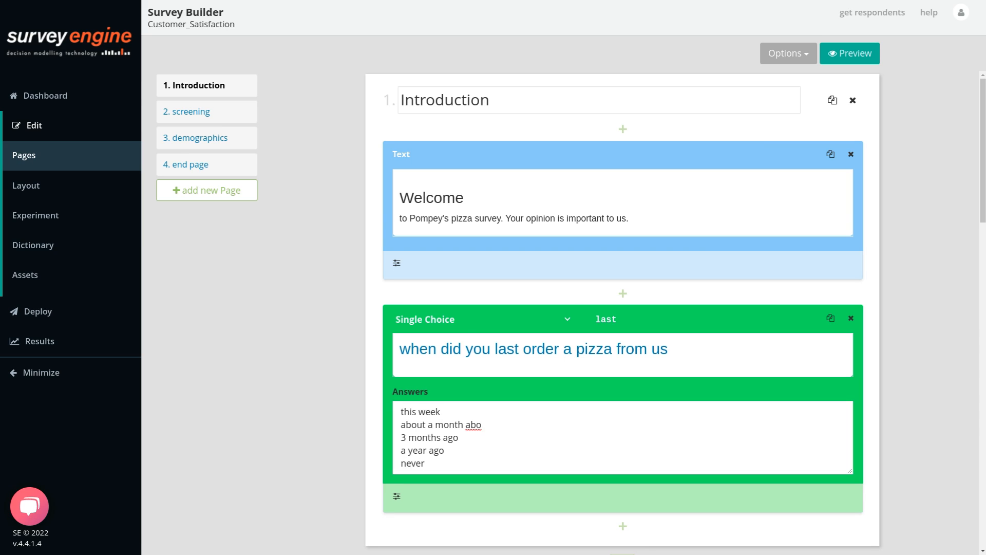
scroll(618, 335, "down", 8)
Add a matrix question named 'ratin' asking 'How happy were you with'.
left_click(666, 245)
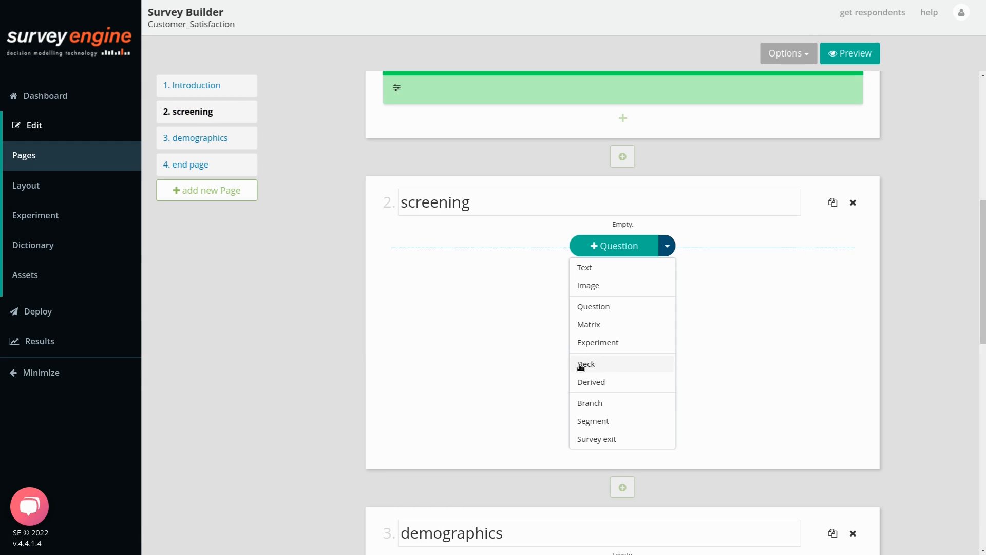
left_click(589, 324)
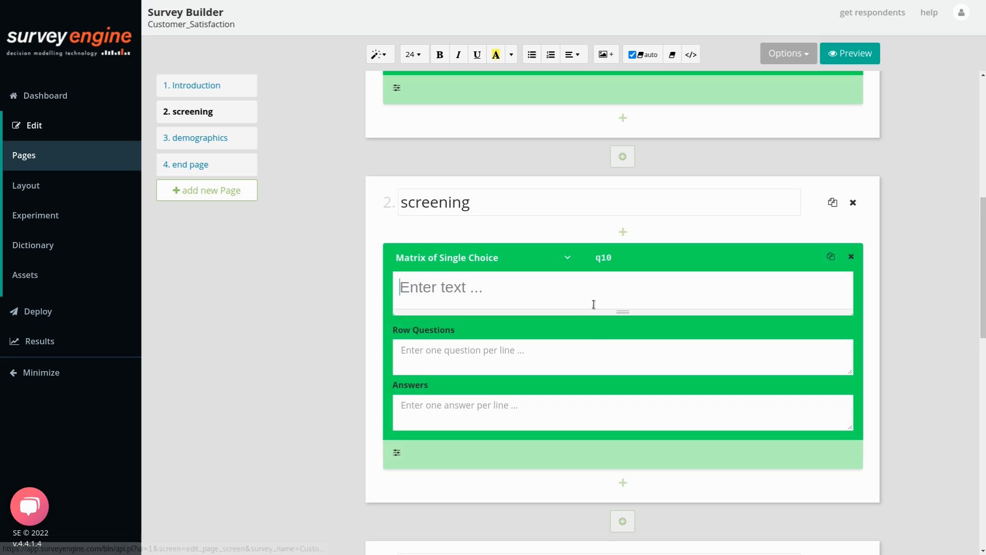
left_click(660, 252)
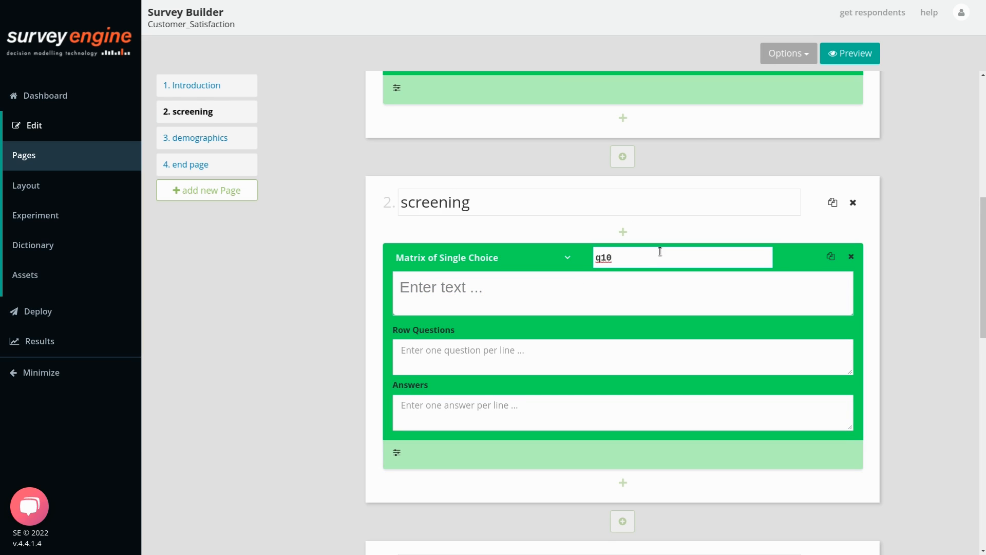
key("BackSpace")
key("BackSpace")
key("BackSpace")
type("ratin")
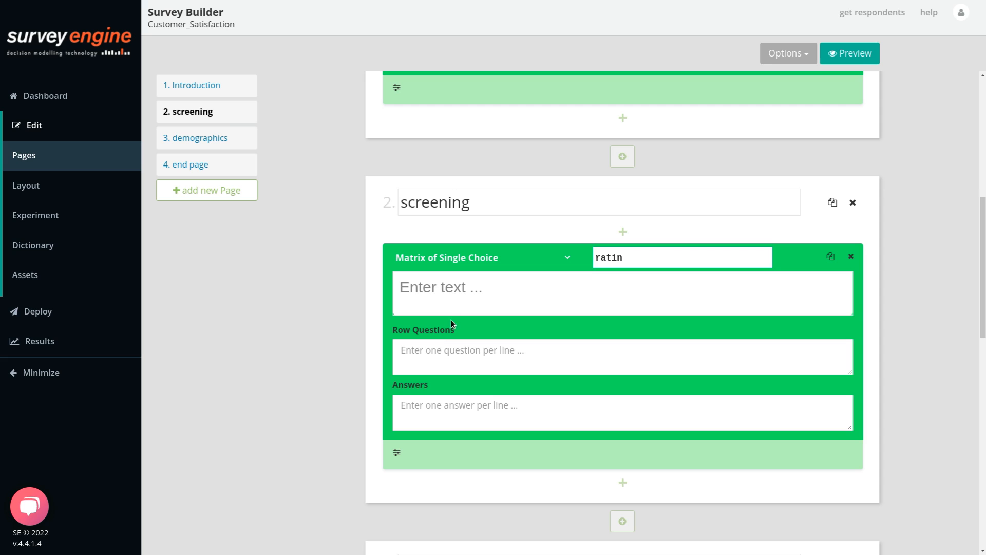
left_click(456, 288)
type("How ")
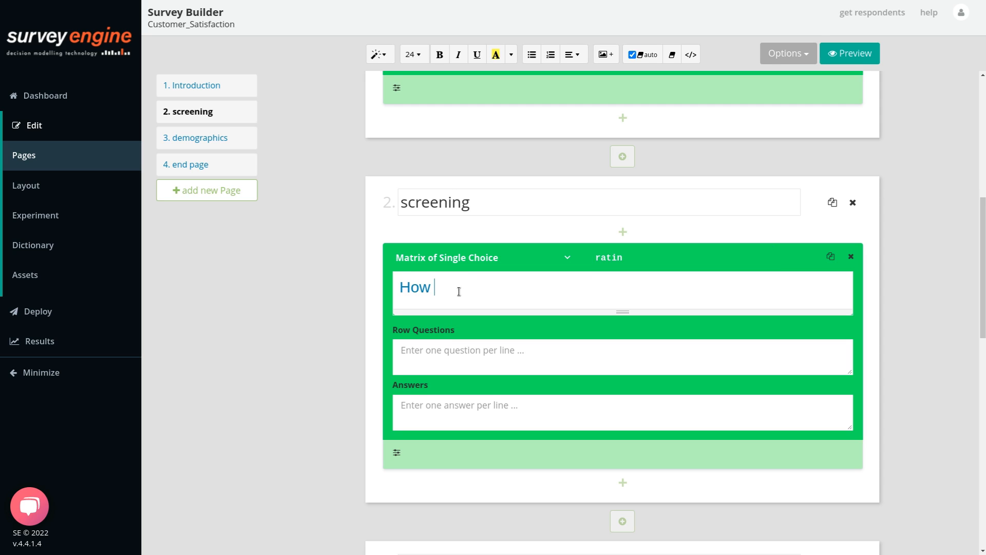
type("happy were you with")
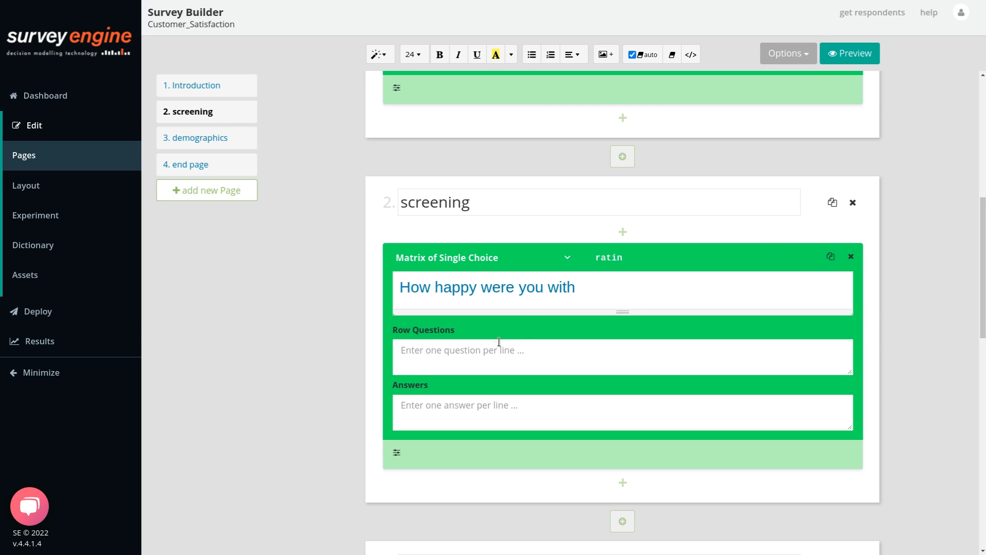
Enter row questions Price, Taste, Quality, Temperature, Range of Toppings and Delivery.
left_click(452, 348)
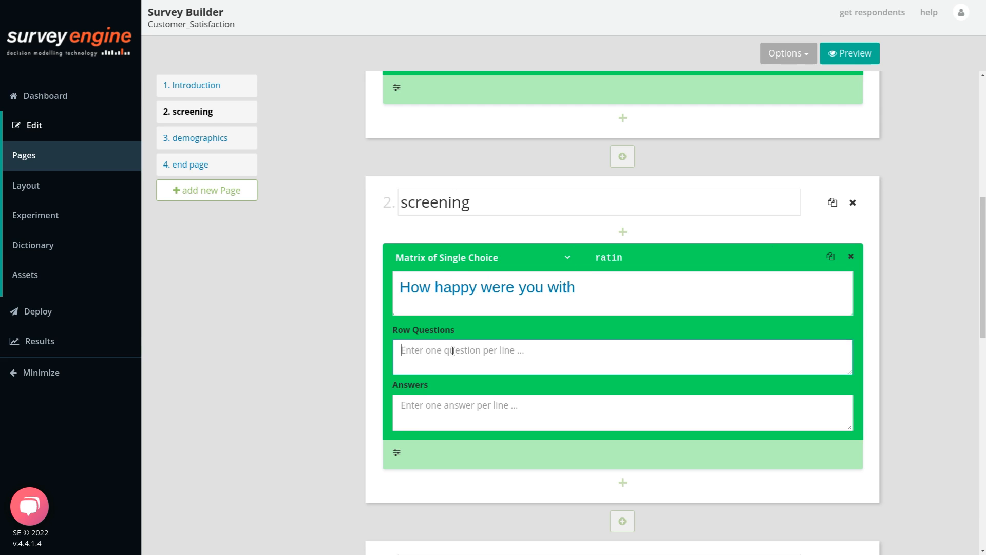
type("Price")
key("Return")
type("Taste")
key("Return")
type("Quality")
key("Return")
type("Temperature")
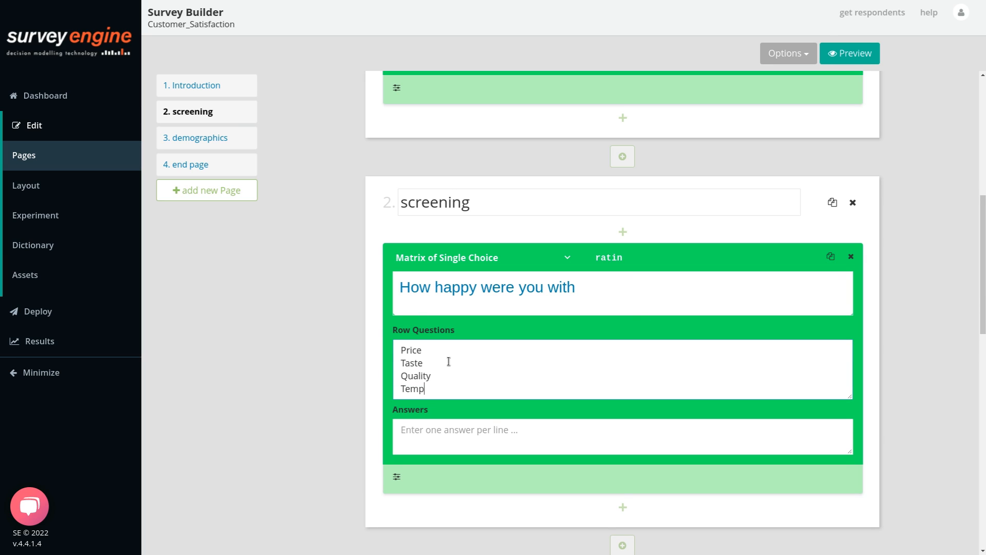
key("Return")
type("Range of Toppings")
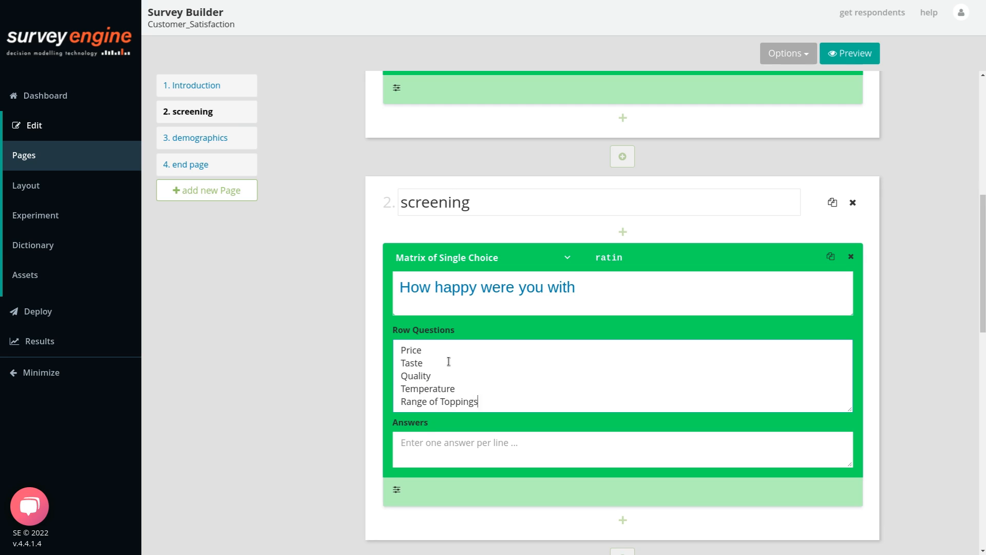
key("Return")
type("Delivery")
Enter matrix answers 1 - not great, 2, 3 - ok, 4, 5 Great and N/A.
left_click(550, 467)
type("1")
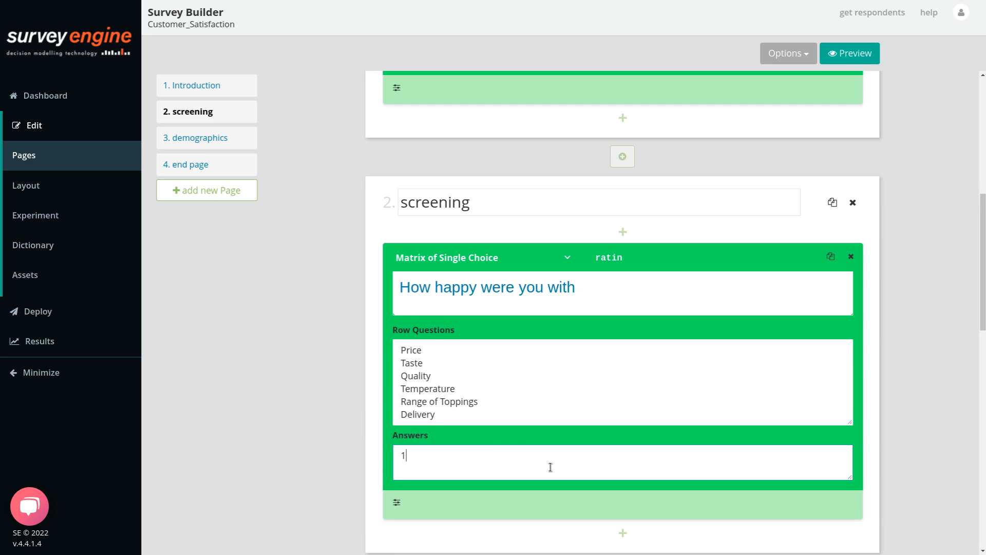
type(" - not great ")
type("2")
key("Return")
type("3")
key("Return")
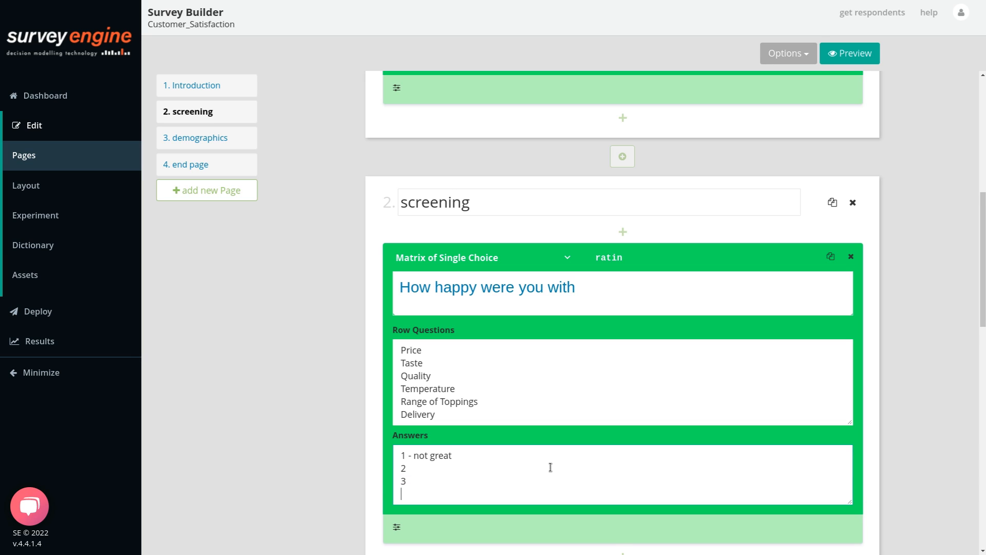
type("- ok")
key("Return")
type("4")
key("Return")
type("5 Great")
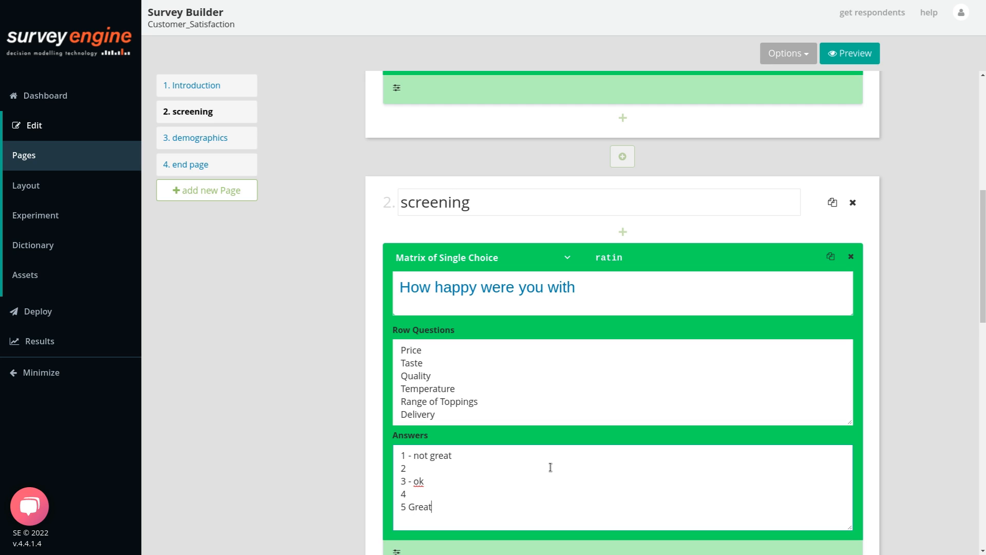
key("Return")
type("N/A")
scroll(550, 467, "down", 3)
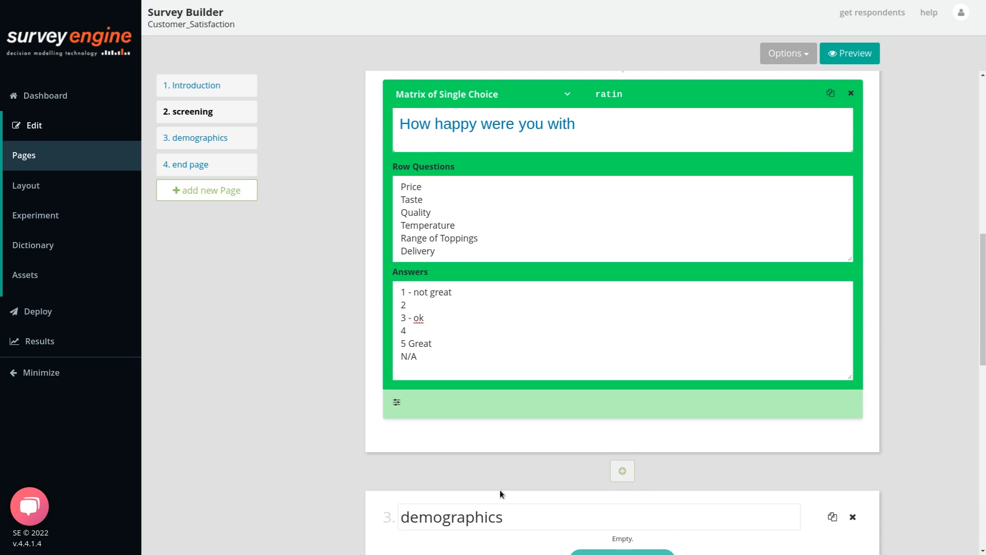
scroll(565, 488, "down", 4)
Add a 'Thank You' text block styled as a Header 3 heading.
left_click(631, 350)
type("Thank You")
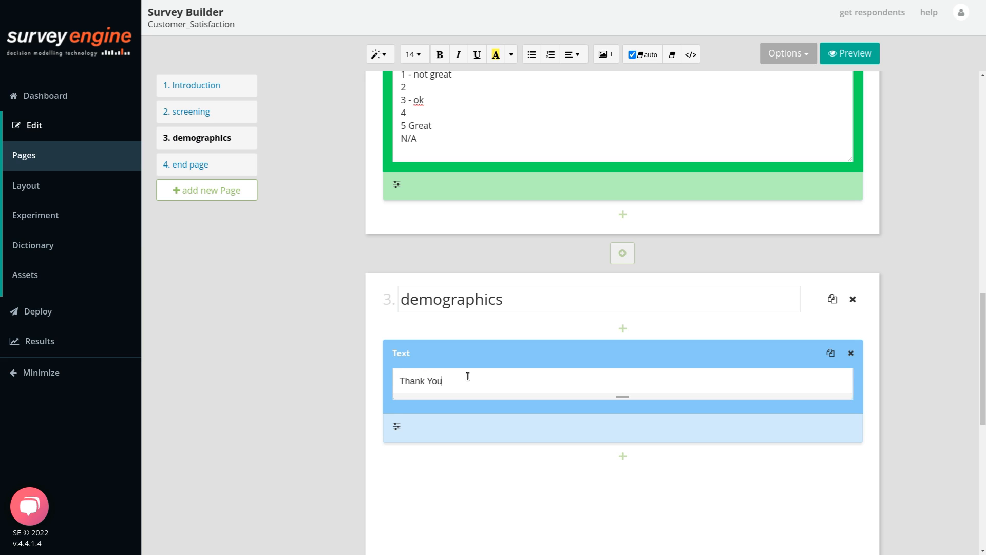
key("ctrl+a")
left_click(379, 54)
left_click(404, 202)
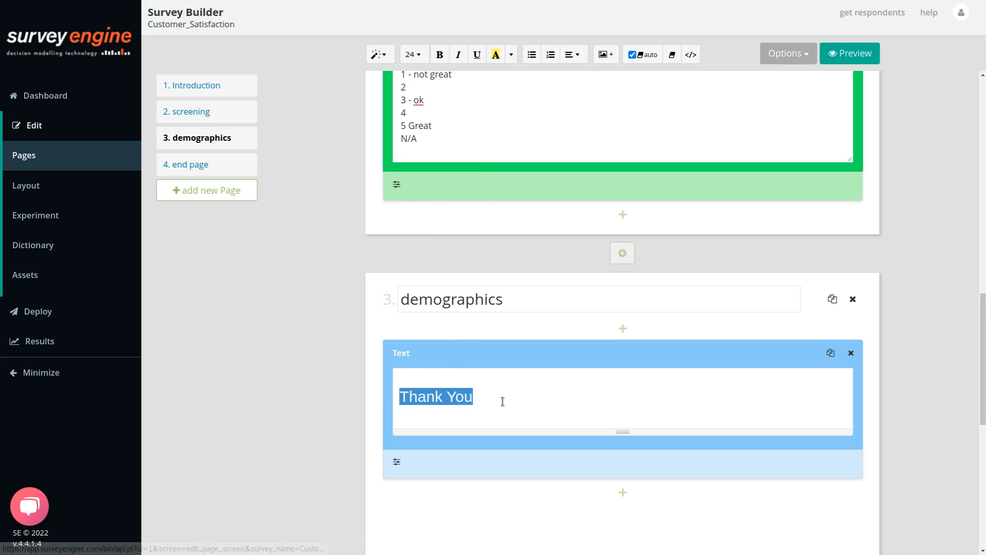
left_click(502, 400)
scroll(565, 414, "down", 2)
Add a Text Question named email offering 20% off the next order, with Dimensions ticked.
left_click(667, 385)
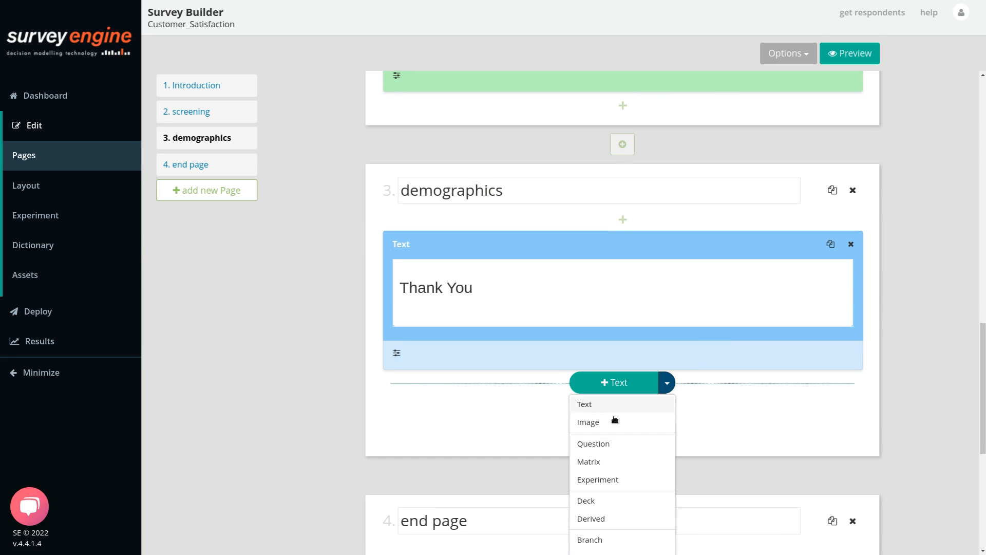
left_click(606, 440)
type("Please enter your email if you y")
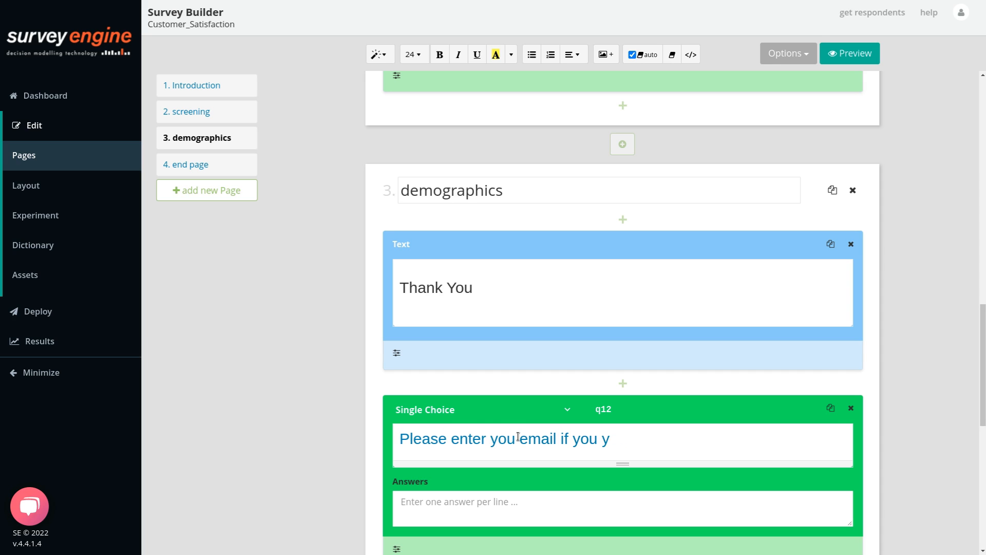
key("BackSpace")
type("would like 20% of your next order")
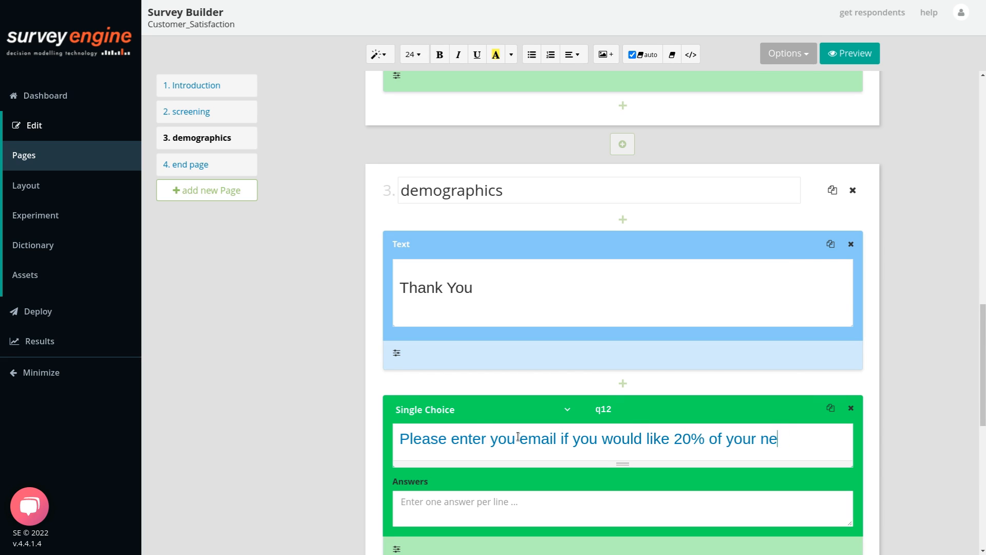
scroll(517, 371, "down", 3)
left_click(397, 386)
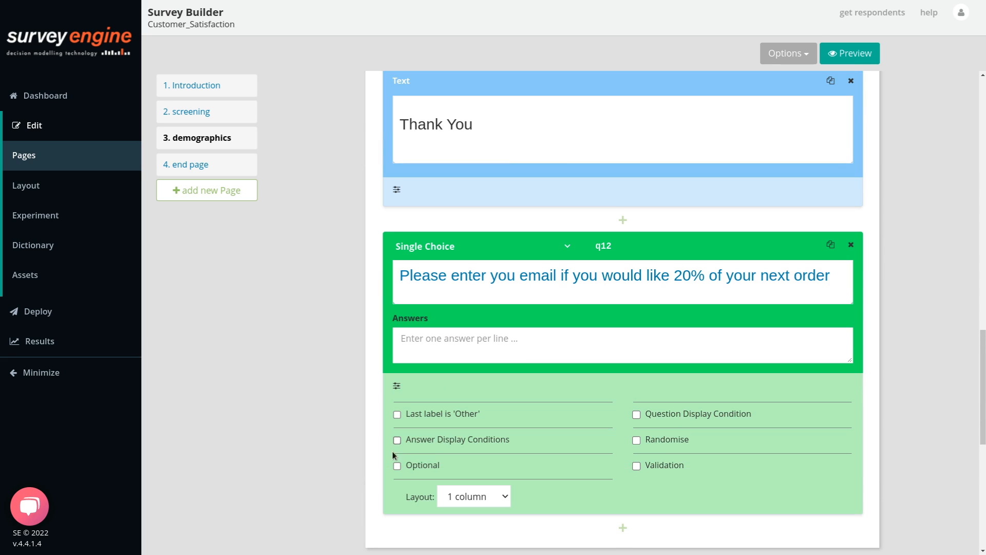
left_click(447, 247)
left_click(436, 288)
left_click_drag(612, 246, 592, 246)
type("email")
left_click(652, 384)
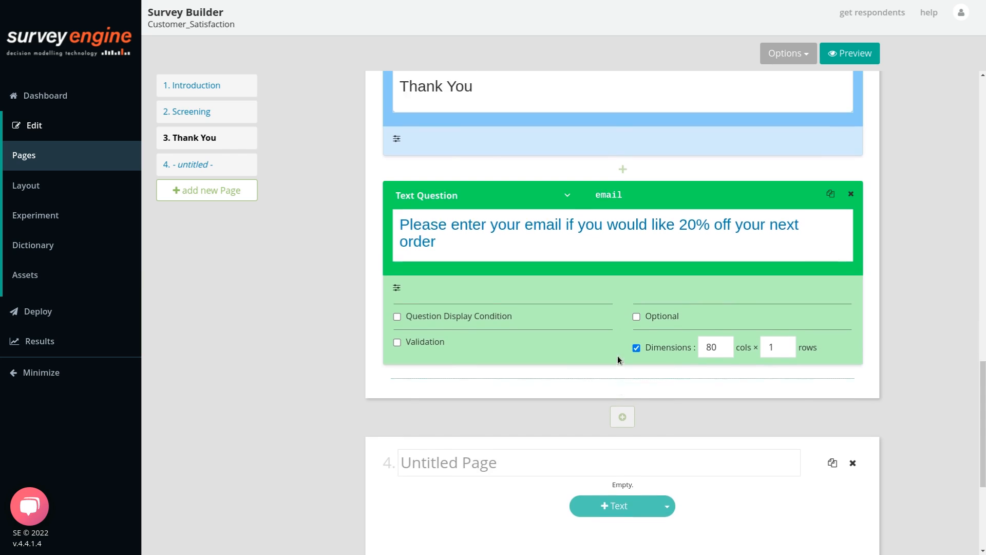
scroll(617, 356, "up", 15)
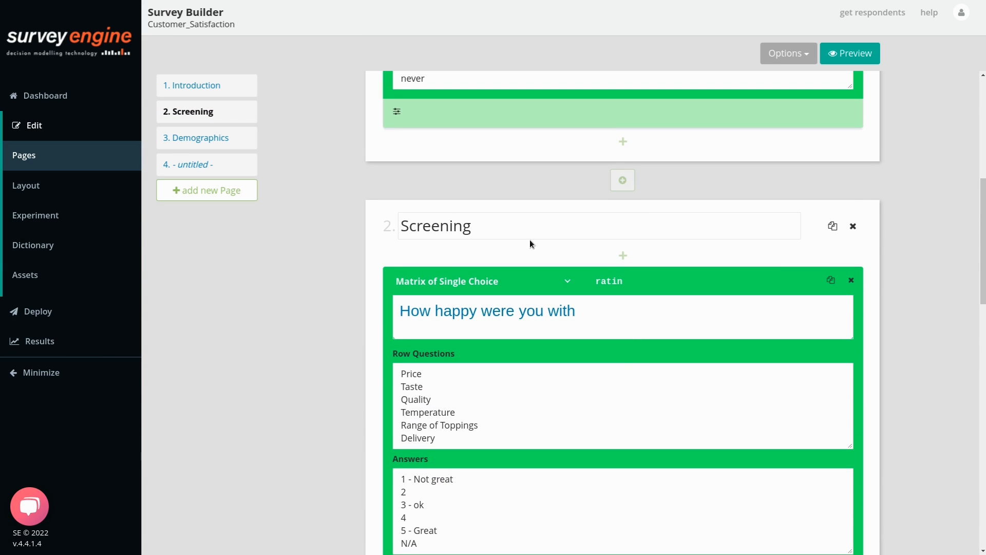
Retitle the second page Rating and the third page Thank You.
left_click_drag(529, 238, 331, 207)
type("Rating")
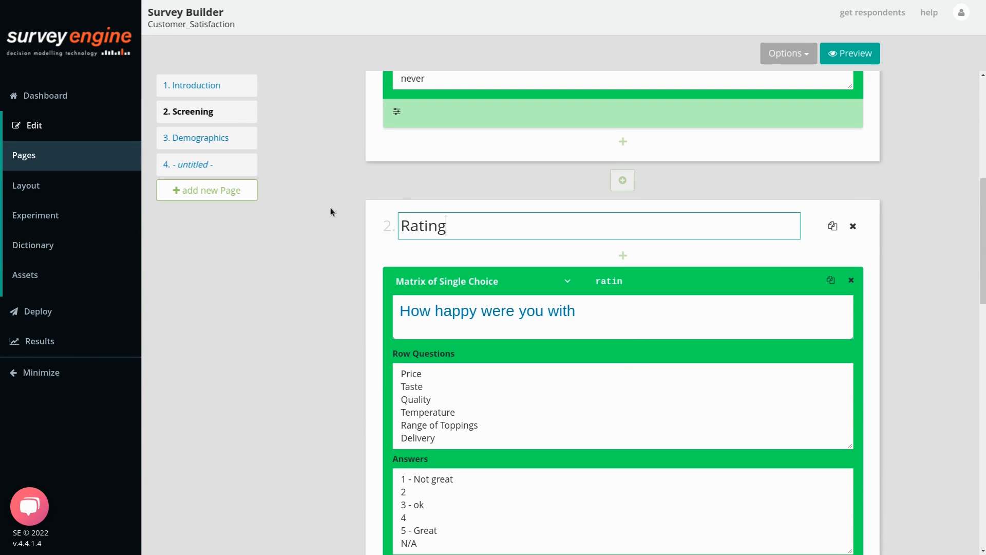
scroll(411, 205, "down", 7)
left_click_drag(524, 307, 347, 303)
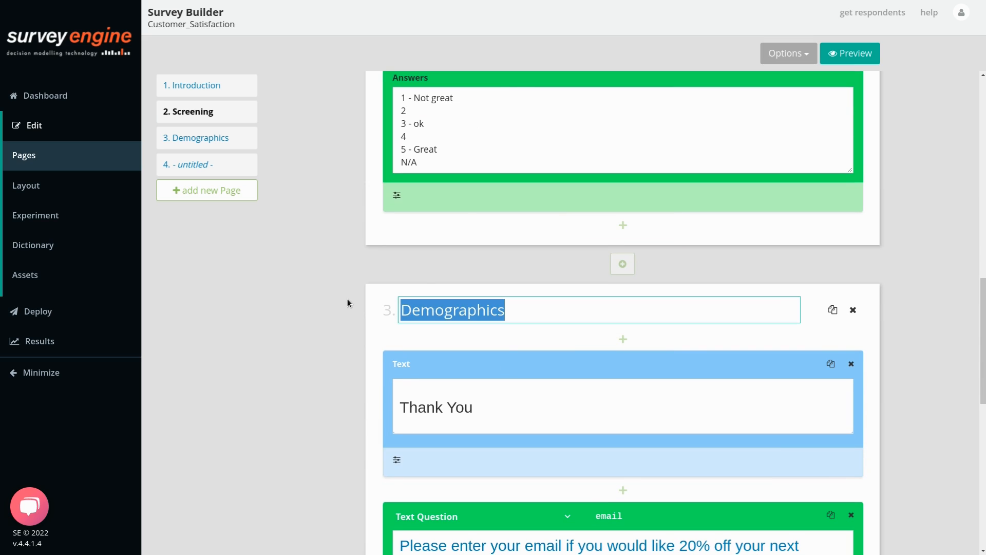
type("Thank")
type("You")
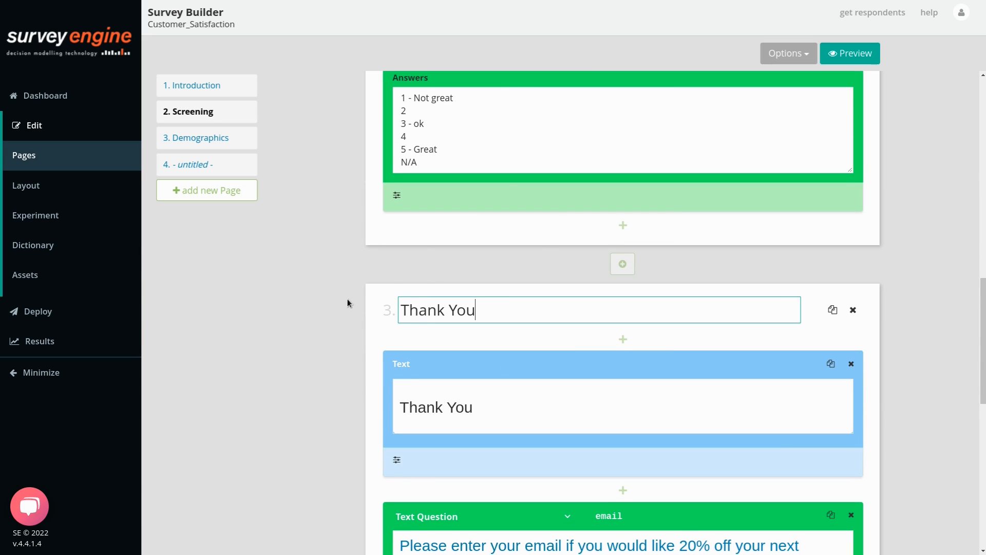
Delete the empty Untitled Page 4.
scroll(541, 249, "down", 7)
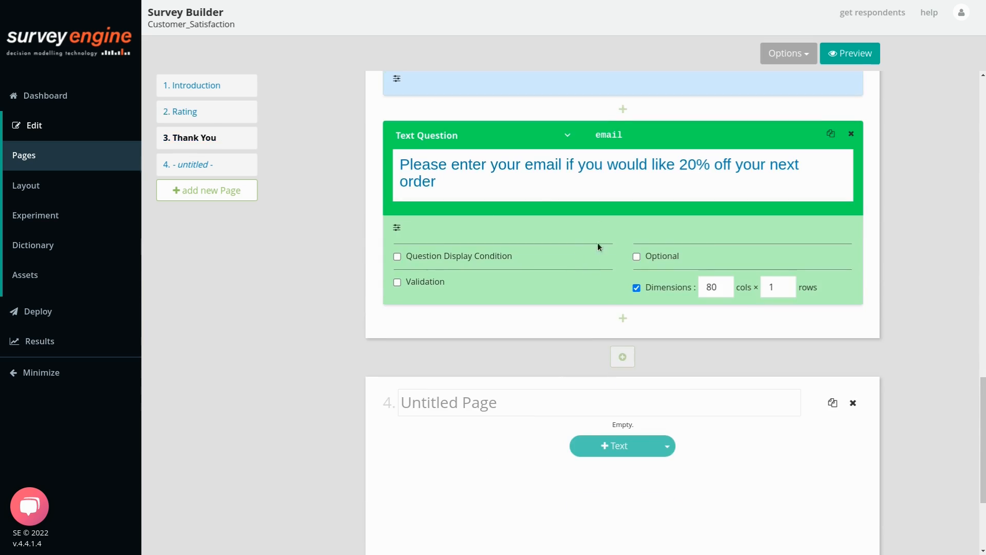
scroll(554, 283, "down", 3)
scroll(556, 303, "up", 5)
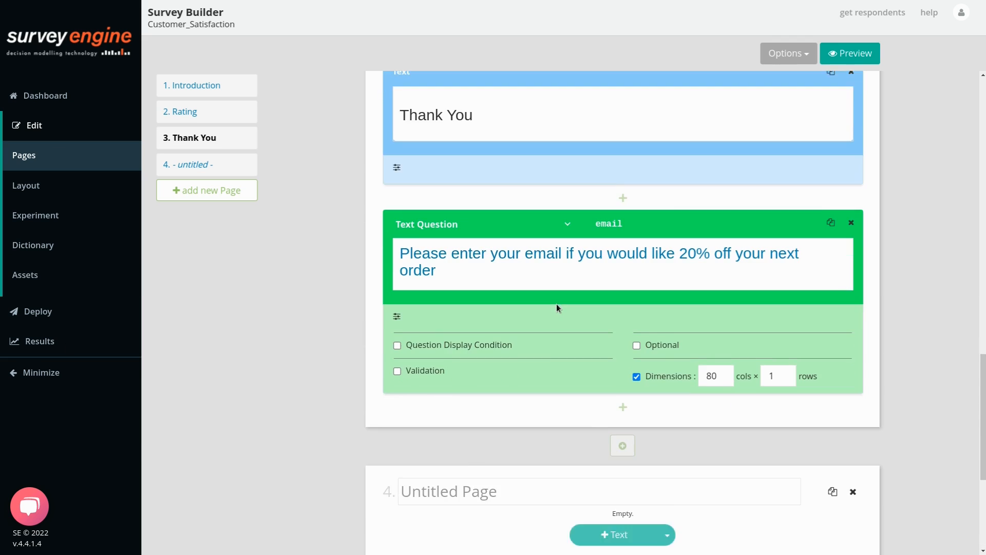
scroll(556, 303, "down", 2)
scroll(554, 290, "down", 1)
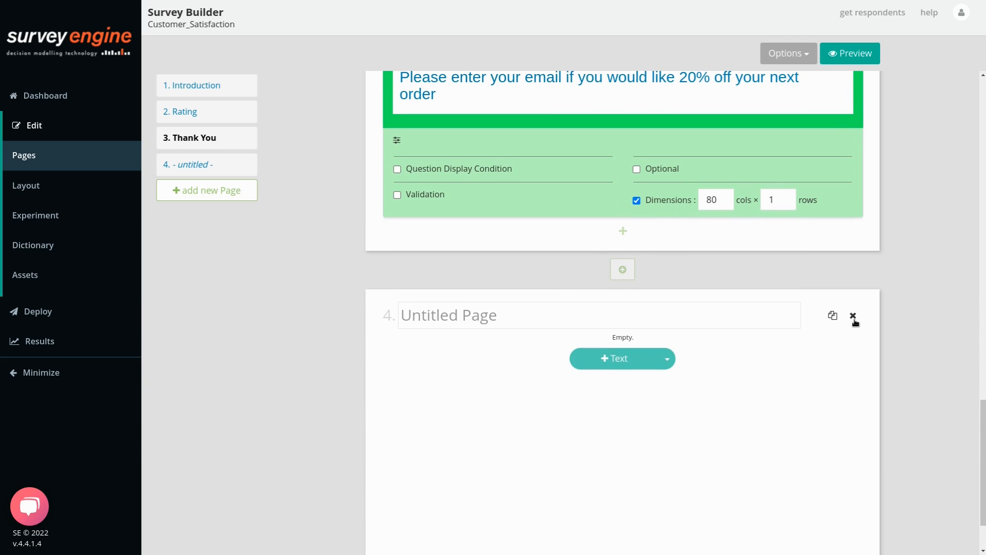
left_click(852, 315)
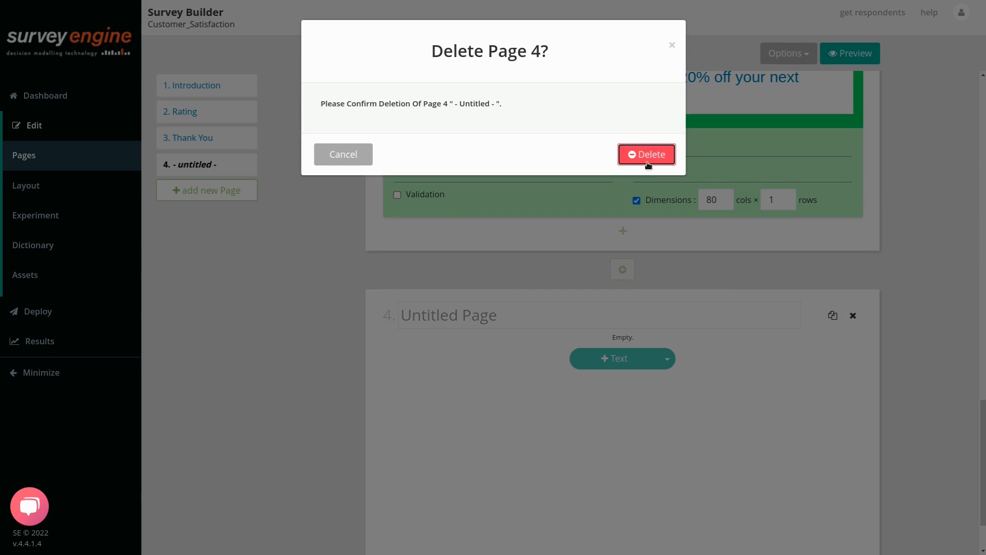
left_click(651, 152)
left_click_drag(982, 421, 983, 105)
Preview the survey and try answers to the last-order question, ending on never.
left_click(648, 191)
left_click(857, 55)
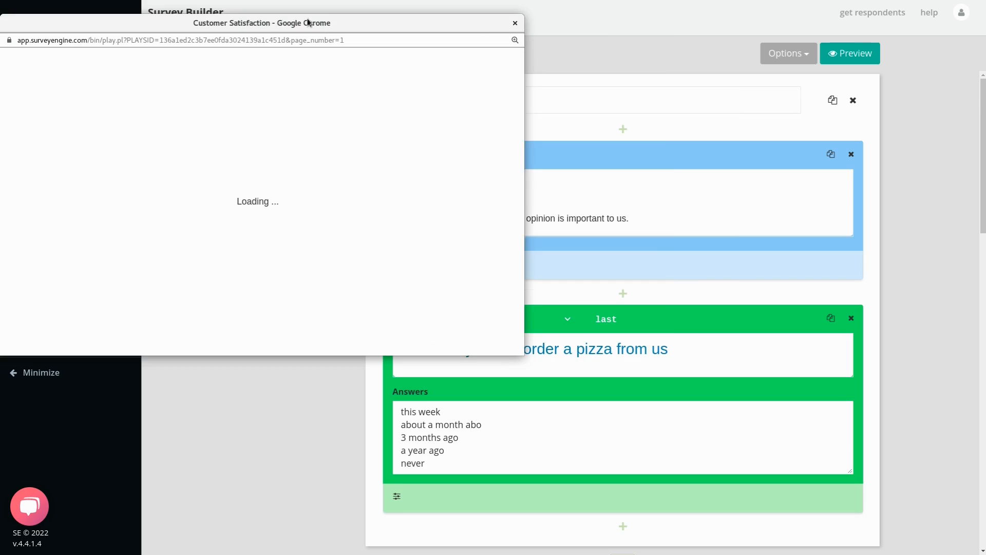
left_click_drag(307, 18, 514, 28)
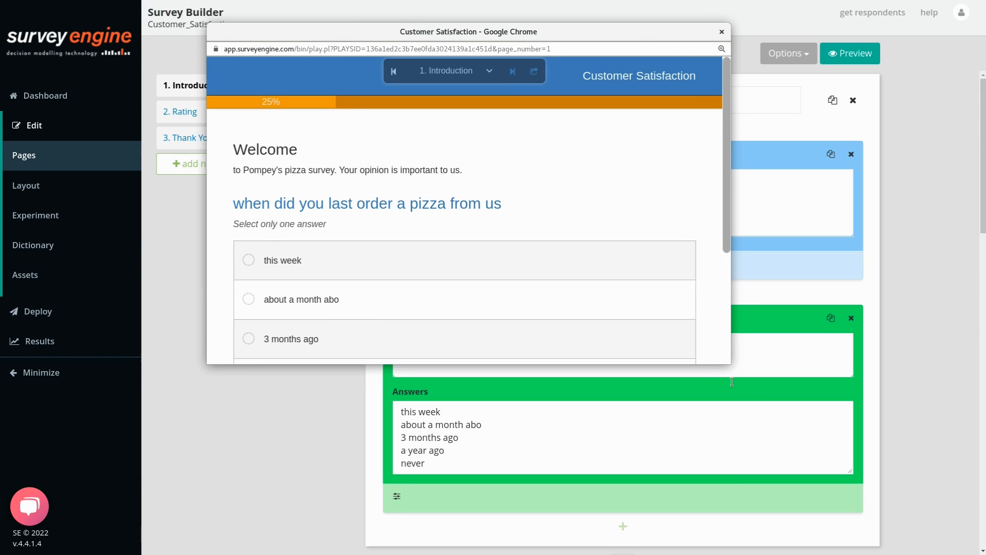
left_click_drag(730, 363, 812, 489)
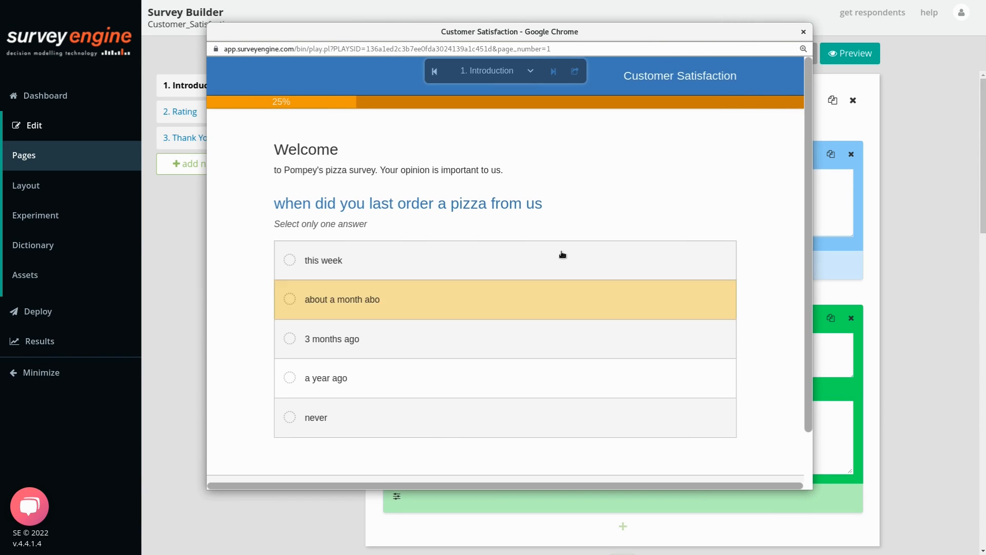
left_click(370, 261)
left_click(360, 298)
left_click(378, 351)
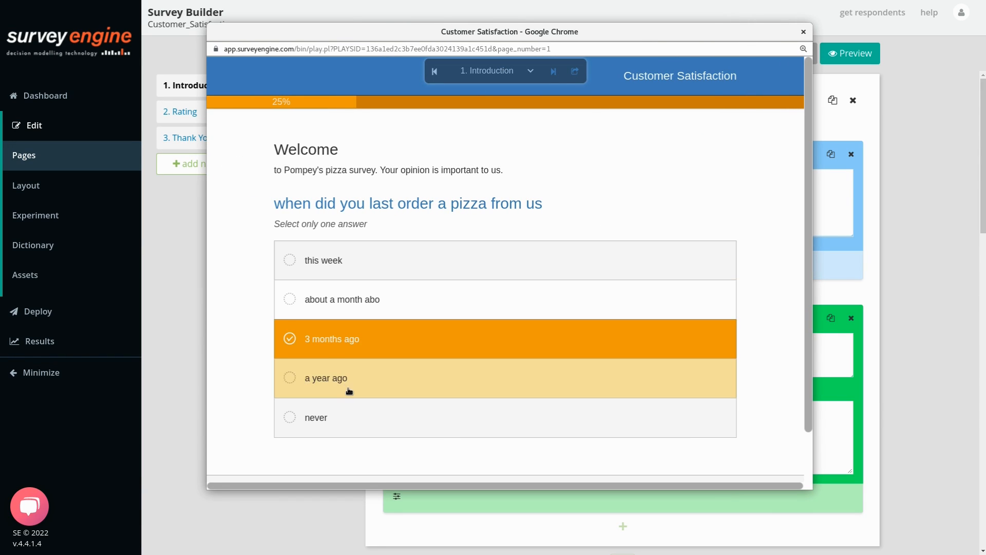
left_click(351, 417)
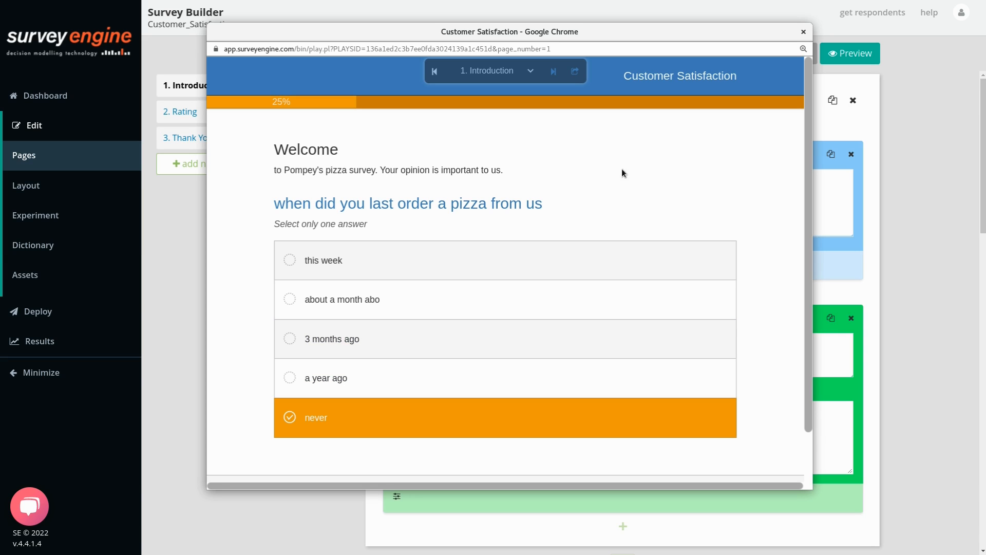
On the Rating page, rate Price 2, Taste 3 - ok, Quality 4, Temperature 5 Great.
left_click(528, 72)
left_click(506, 96)
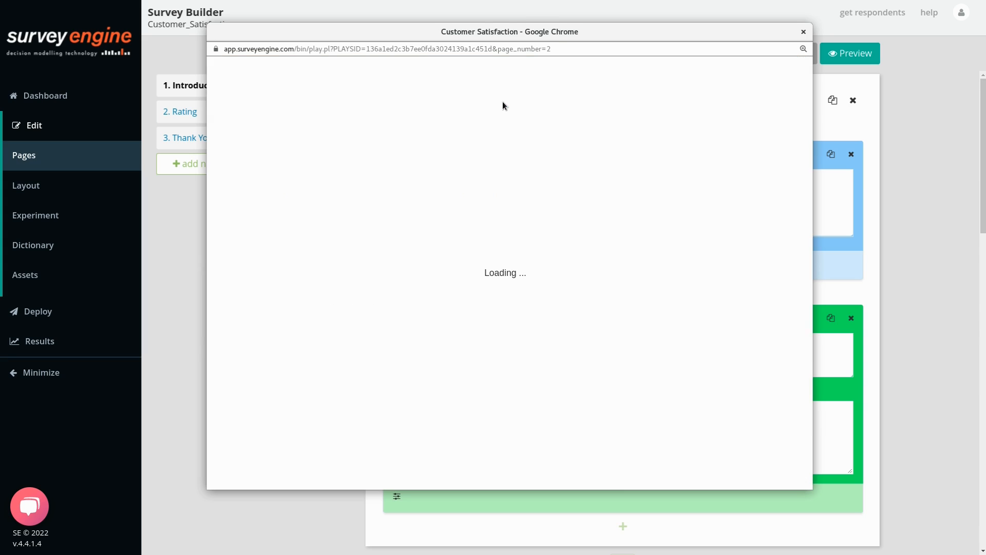
left_click(391, 258)
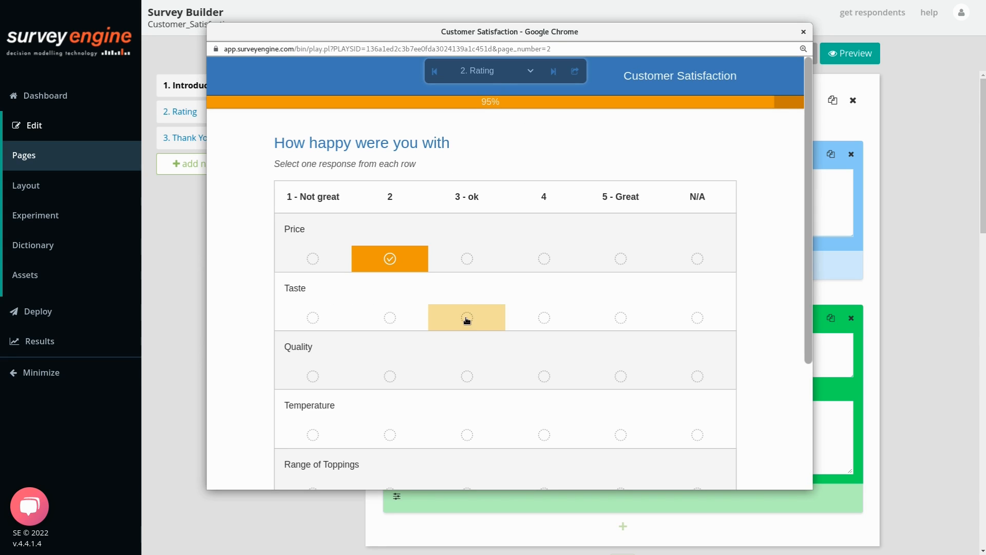
left_click(467, 319)
left_click(544, 376)
left_click(622, 425)
scroll(701, 403, "down", 3)
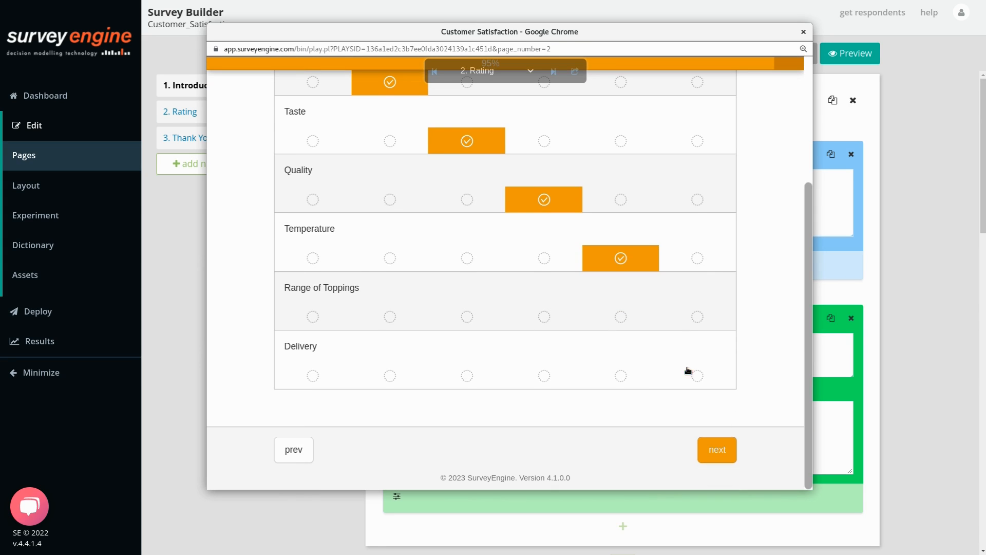
scroll(515, 219, "up", 3)
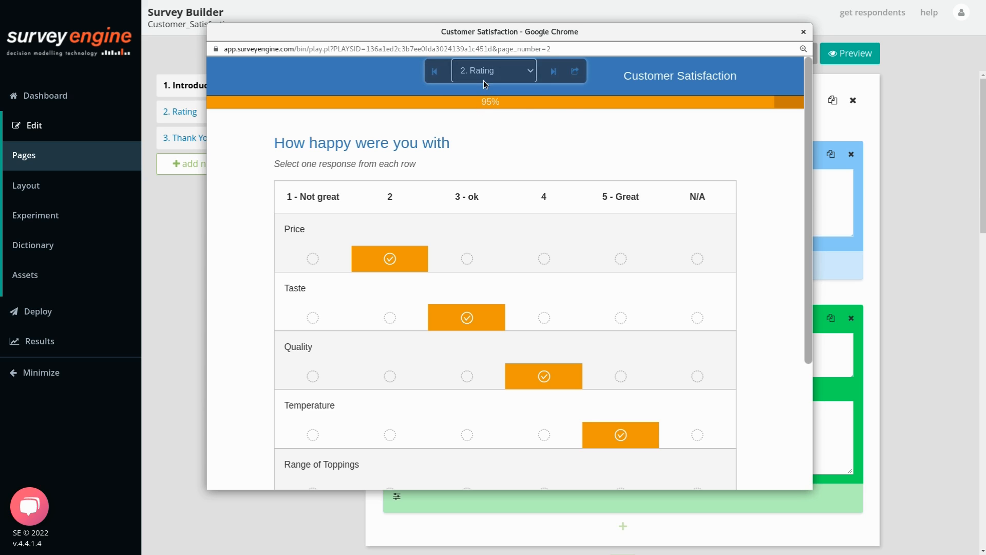
Go to the Thank You page, view its share link, and close the preview.
left_click(482, 71)
left_click(484, 108)
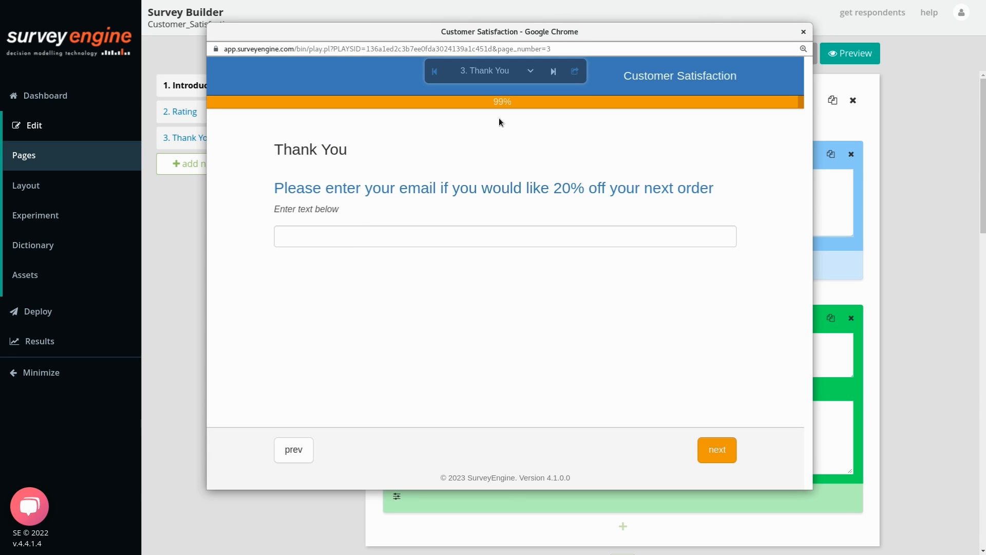
left_click(342, 242)
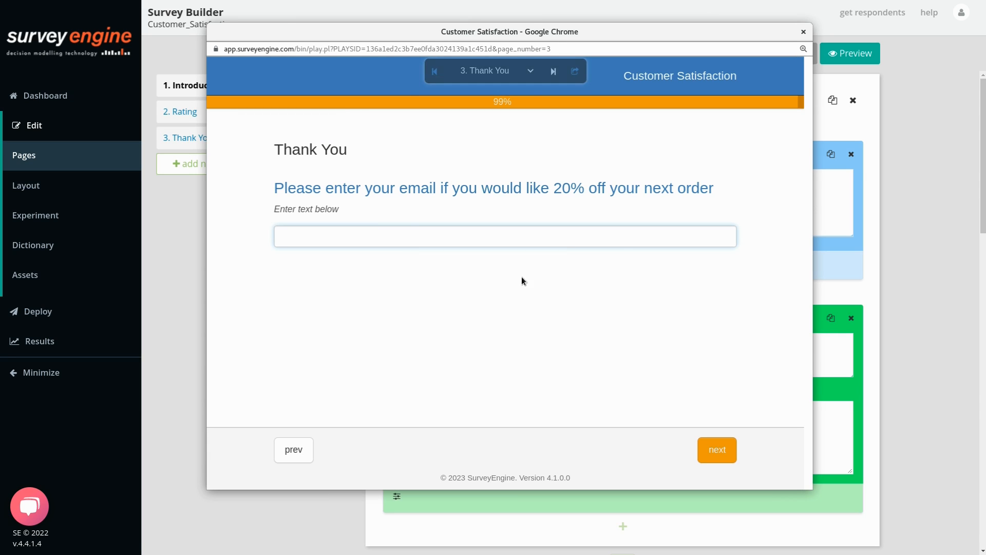
left_click(530, 72)
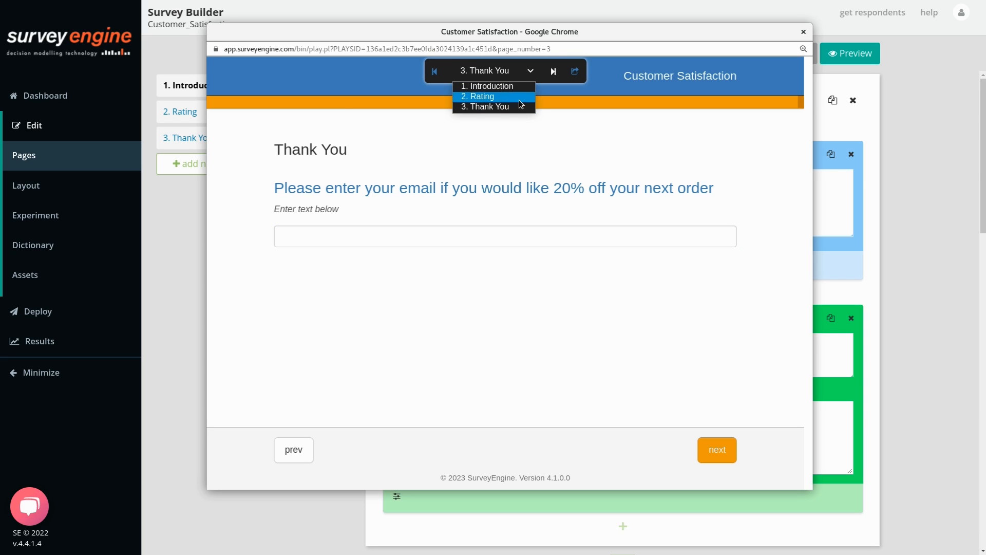
left_click(575, 72)
left_click(575, 71)
left_click(400, 92)
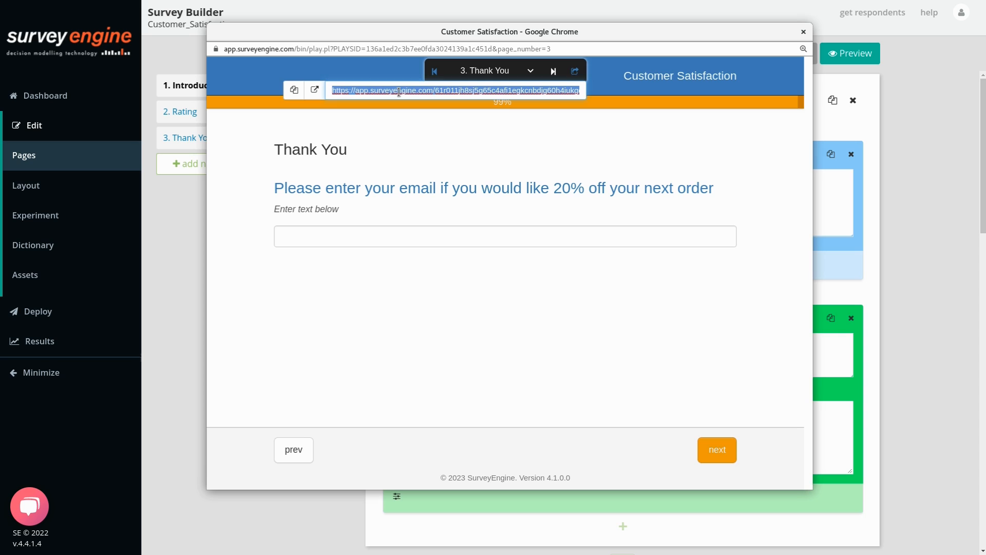
left_click(491, 291)
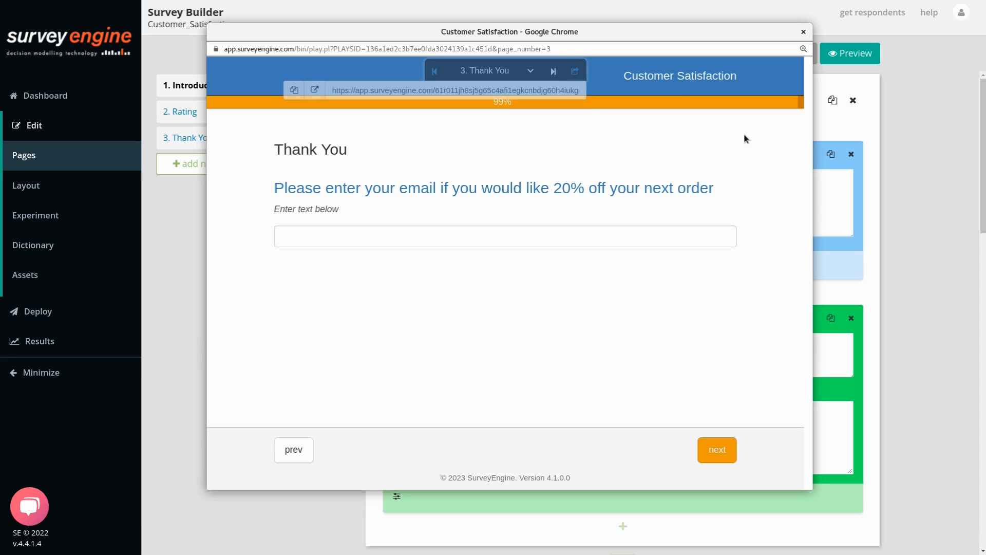
left_click(569, 95)
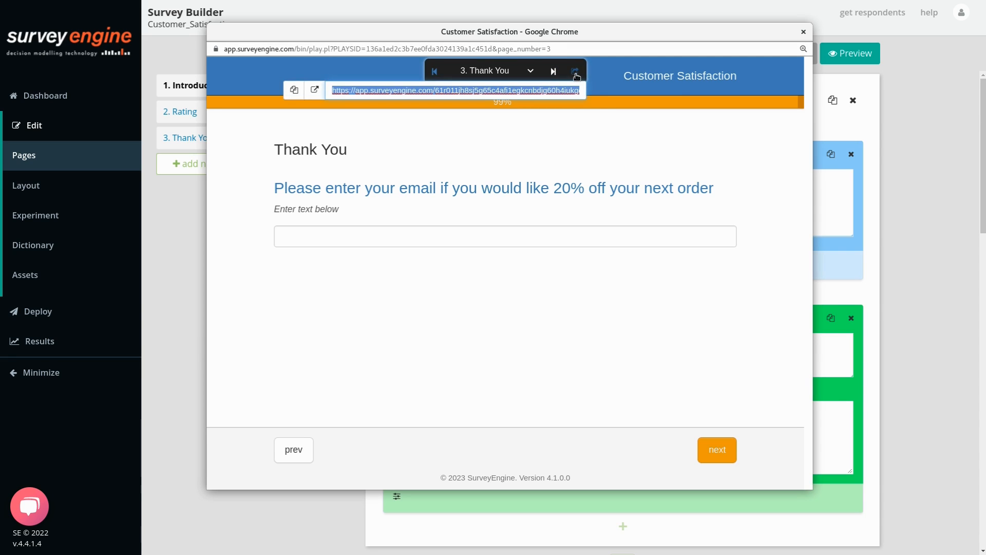
left_click(804, 27)
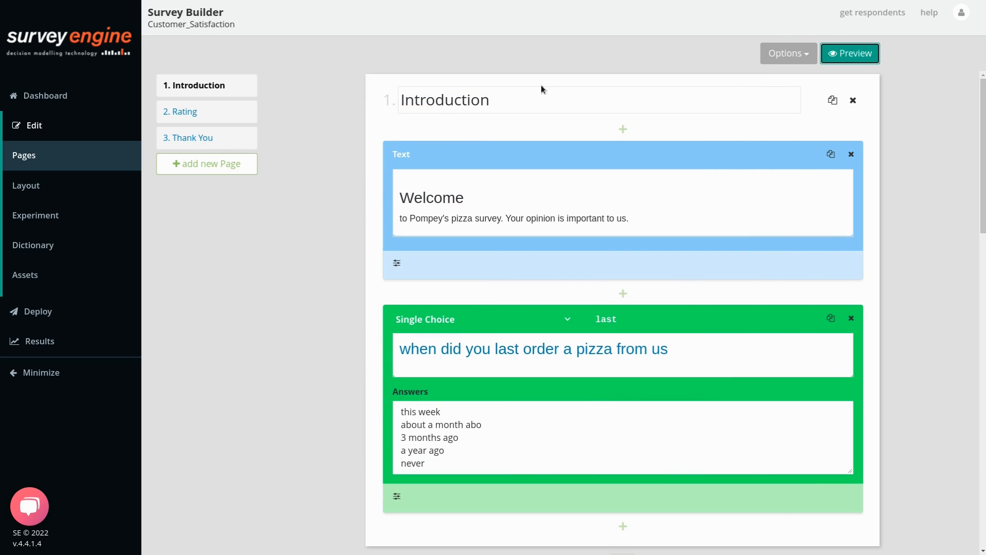
Make the survey header white, retitle it 'Pompey's Survey', and add logo.png as the header logo.
left_click(89, 185)
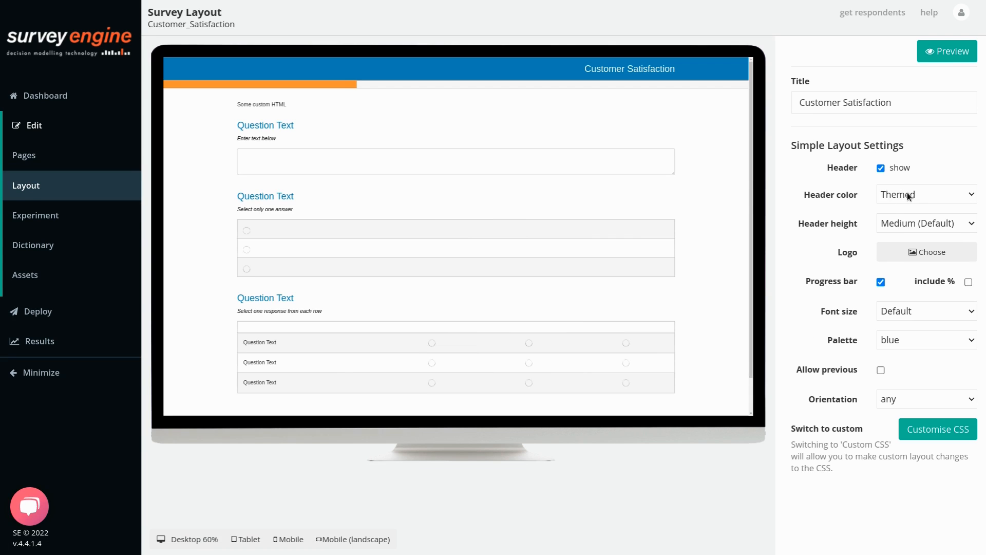
left_click(907, 193)
left_click(905, 221)
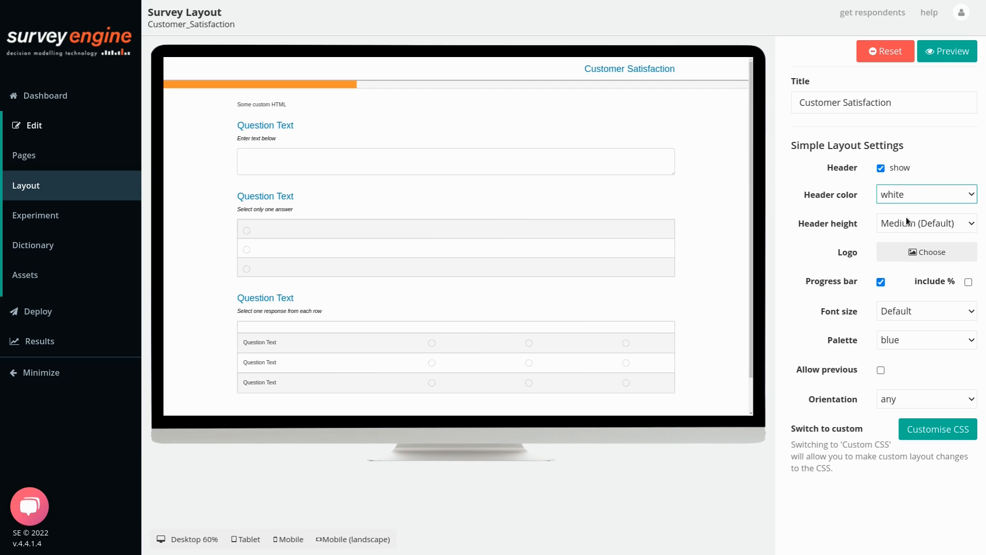
left_click(672, 479)
left_click_drag(900, 105, 705, 88)
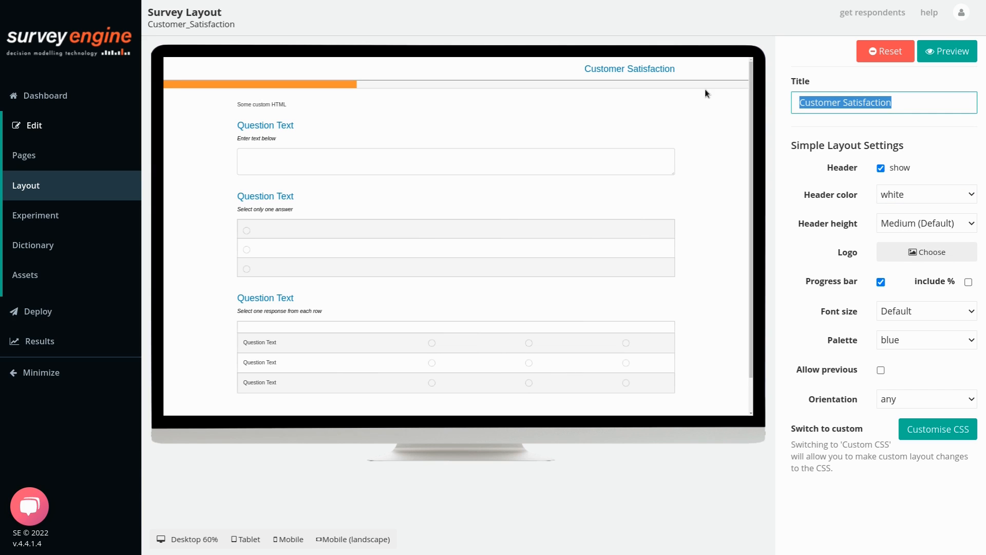
type("Pompe")
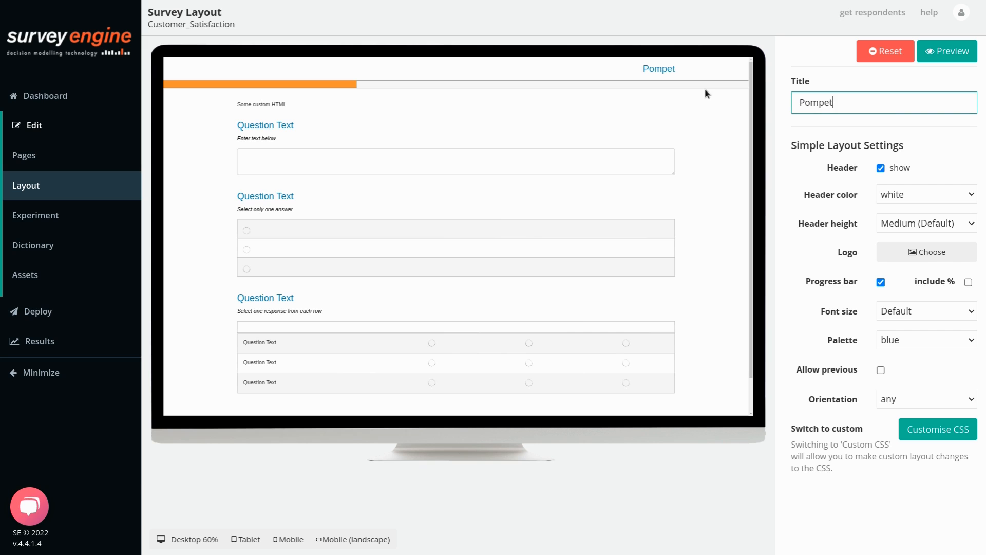
type("y's Survey")
left_click(916, 252)
left_click(271, 121)
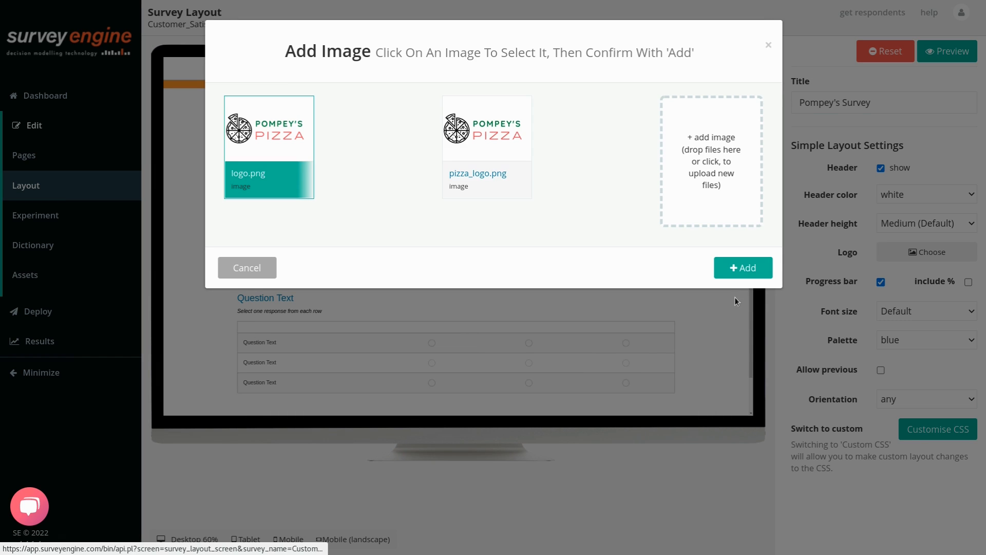
left_click(746, 271)
Preview the new layout, trying answers to the first question, then close the preview.
left_click(951, 54)
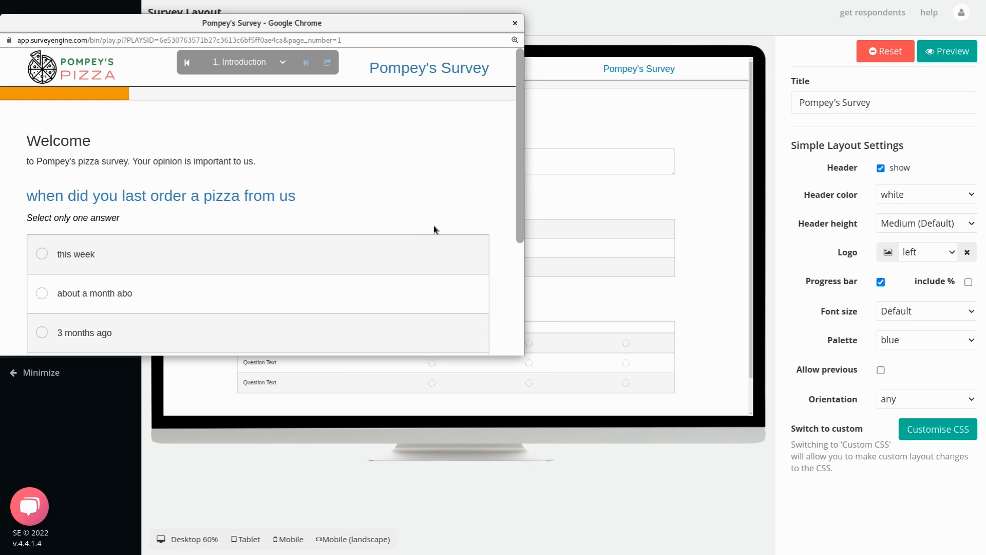
left_click_drag(524, 356, 667, 485)
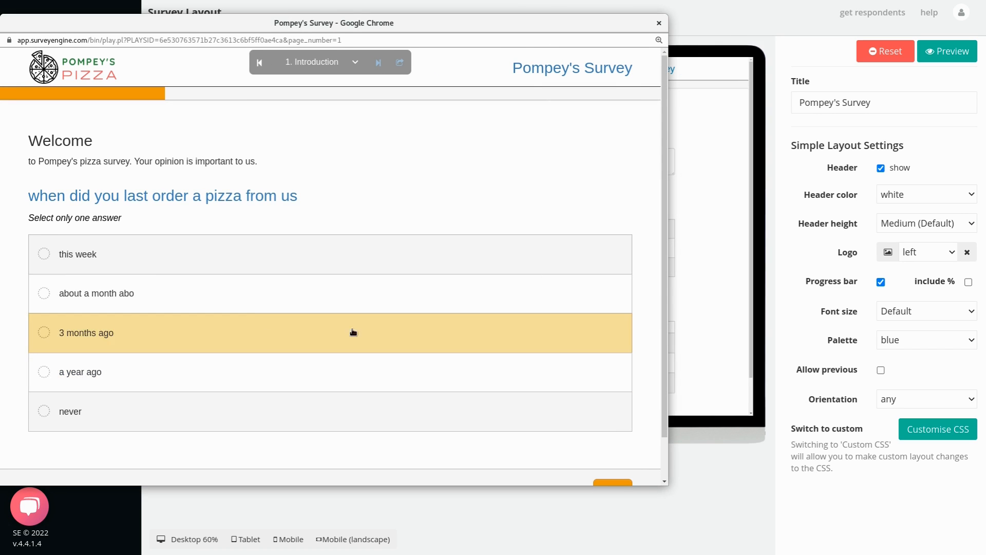
left_click(265, 321)
left_click(326, 267)
left_click(659, 23)
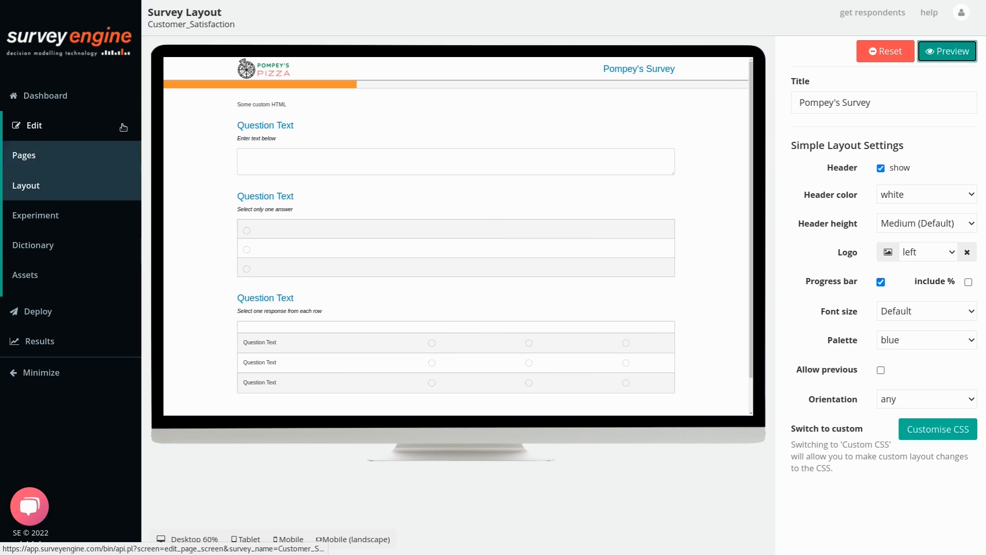
Check the empty Experiment page, then move on to the survey's data Dictionary.
left_click(49, 213)
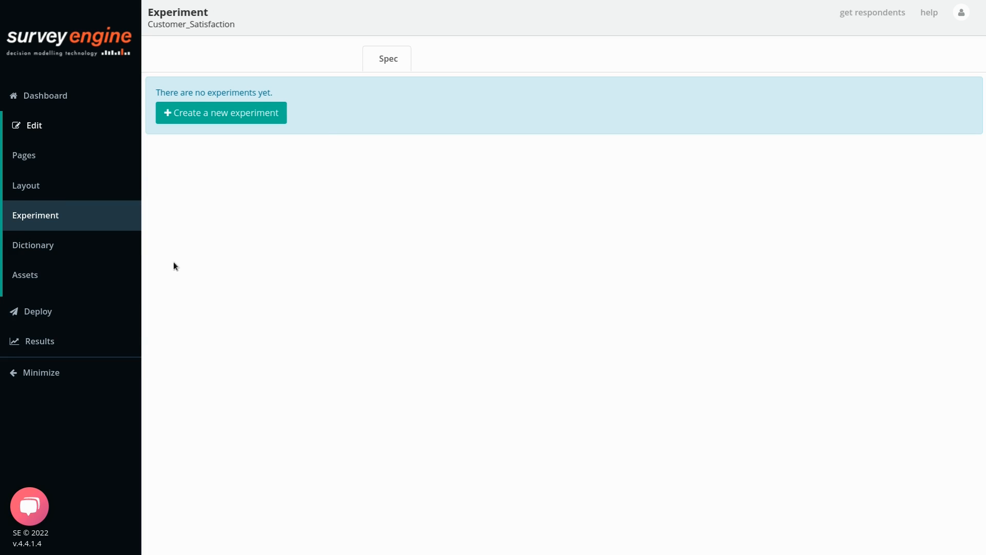
left_click(54, 245)
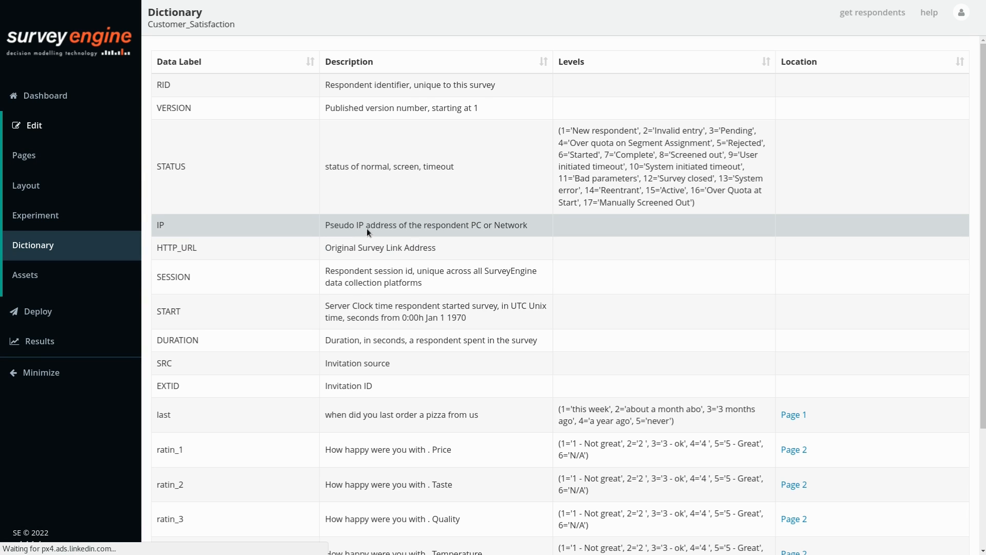
Review the Dictionary's system data labels, highlighting IP, HTTP_URL, last and email.
scroll(382, 236, "down", 2)
scroll(382, 236, "down", 2)
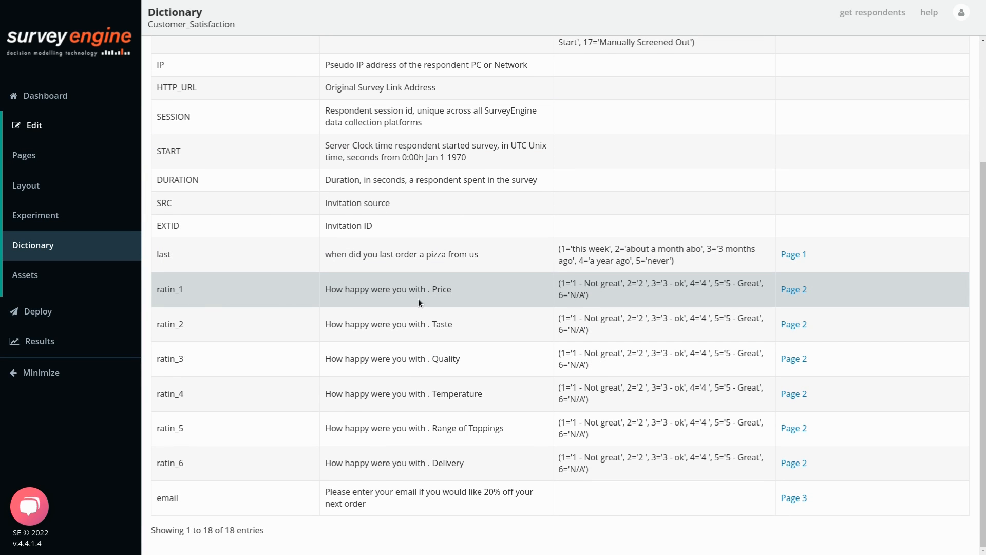
scroll(591, 335, "up", 4)
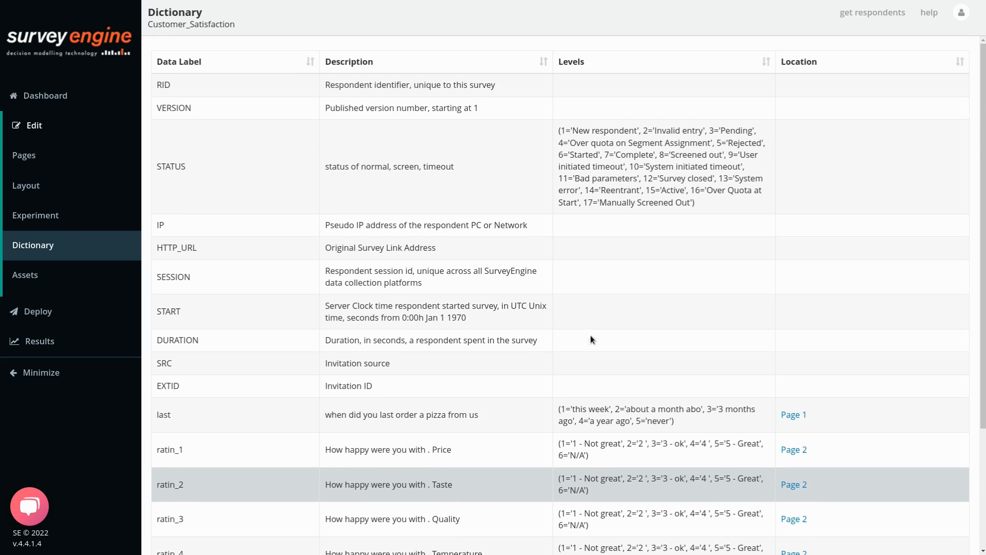
left_click_drag(157, 226, 490, 239)
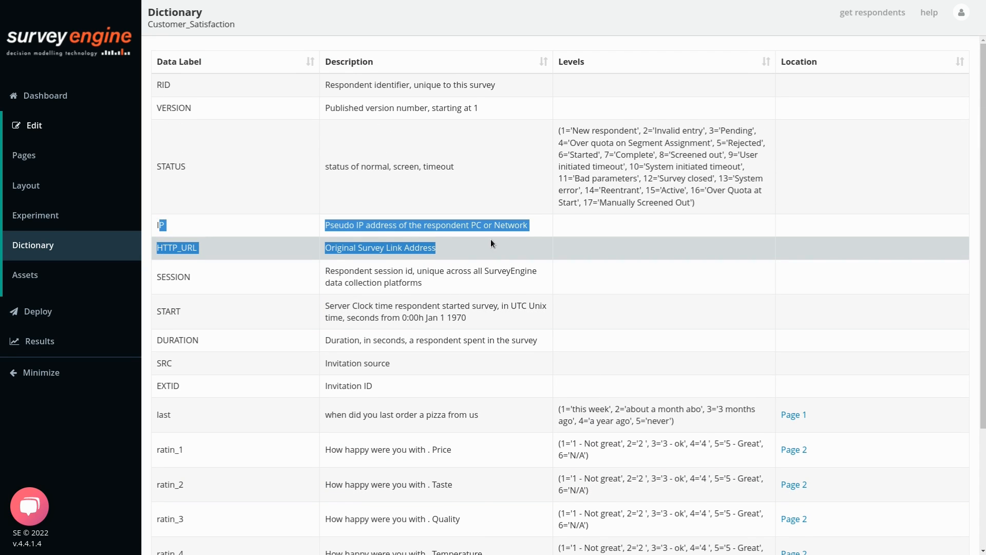
left_click(489, 243)
scroll(445, 274, "down", 2)
scroll(445, 274, "down", 3)
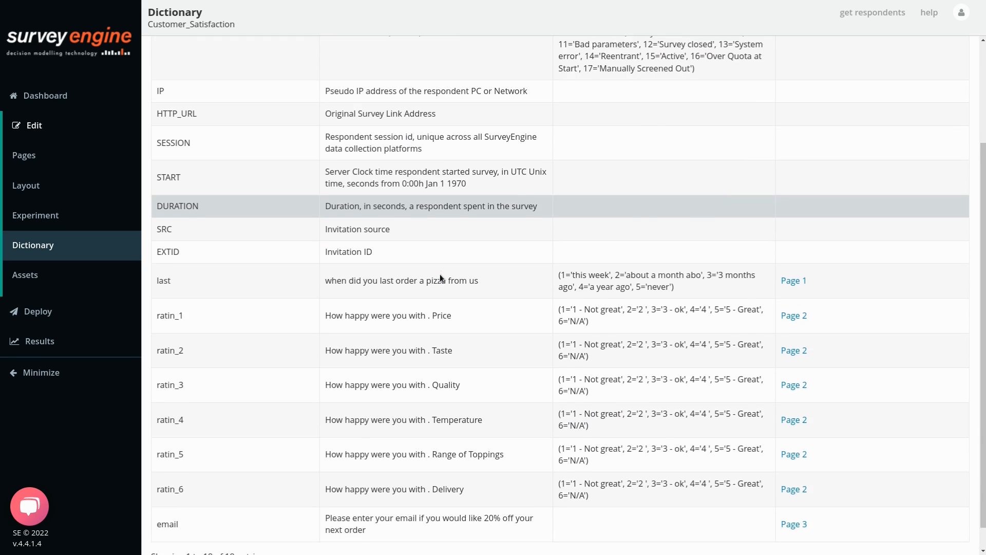
double_click(163, 254)
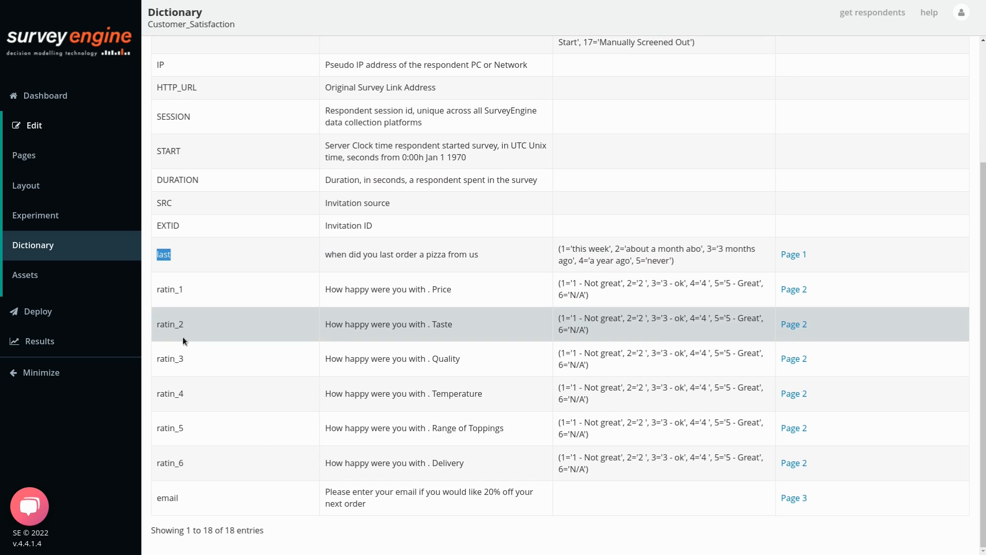
double_click(166, 500)
left_click(482, 398)
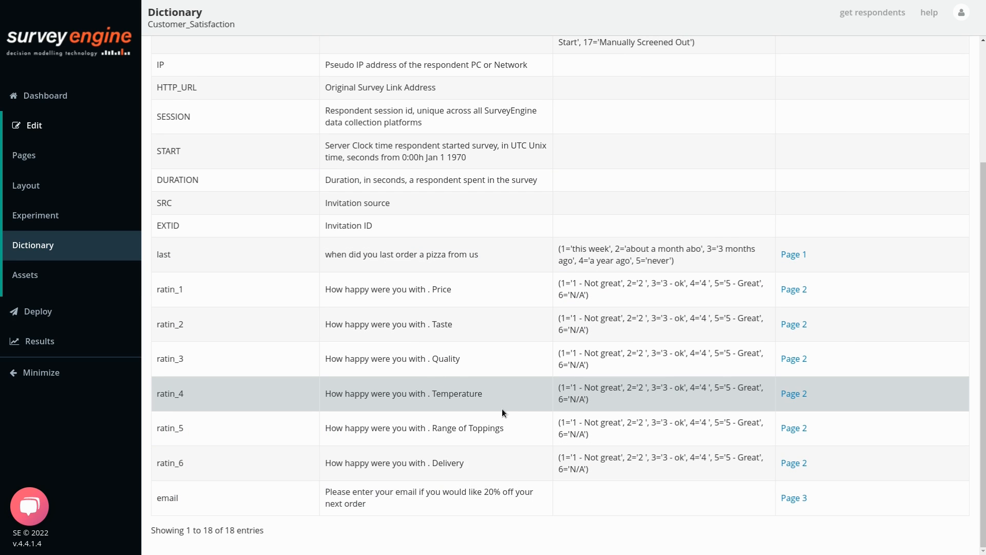
Review the last and ratin_1 to ratin_6 rows with their value labels, then open Assets.
scroll(420, 350, "up", 3)
scroll(444, 377, "down", 3)
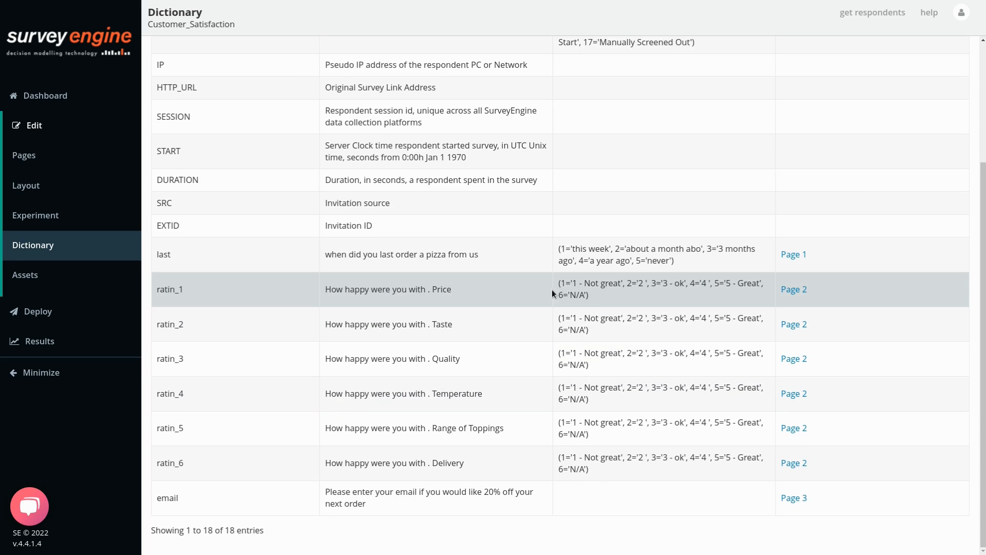
left_click_drag(558, 282, 609, 294)
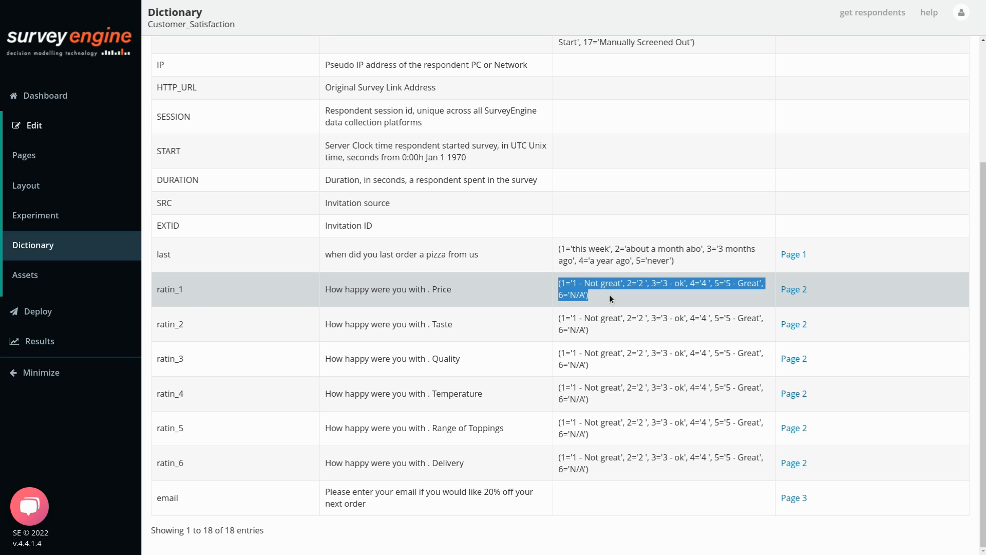
left_click(609, 294)
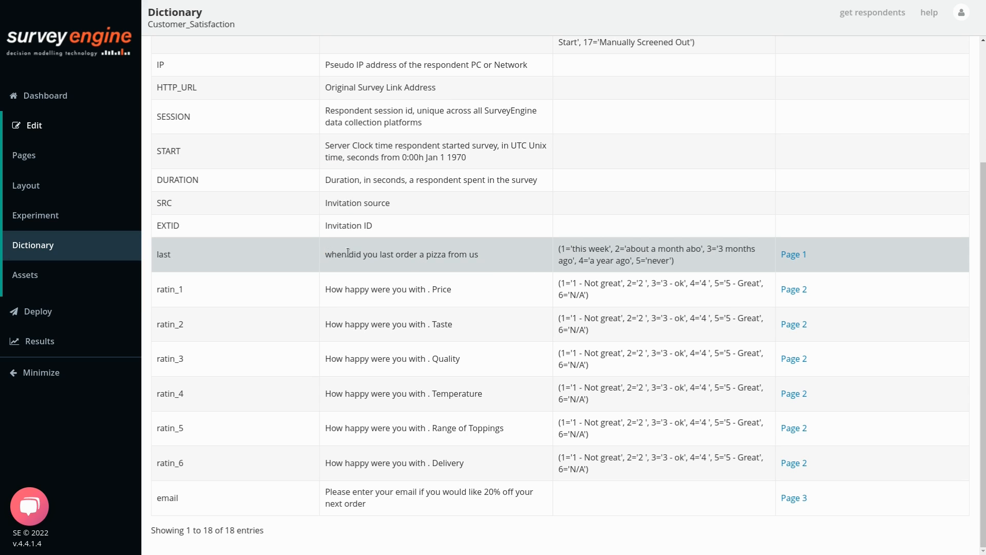
left_click_drag(348, 253, 750, 263)
left_click(734, 259)
left_click_drag(155, 287, 709, 465)
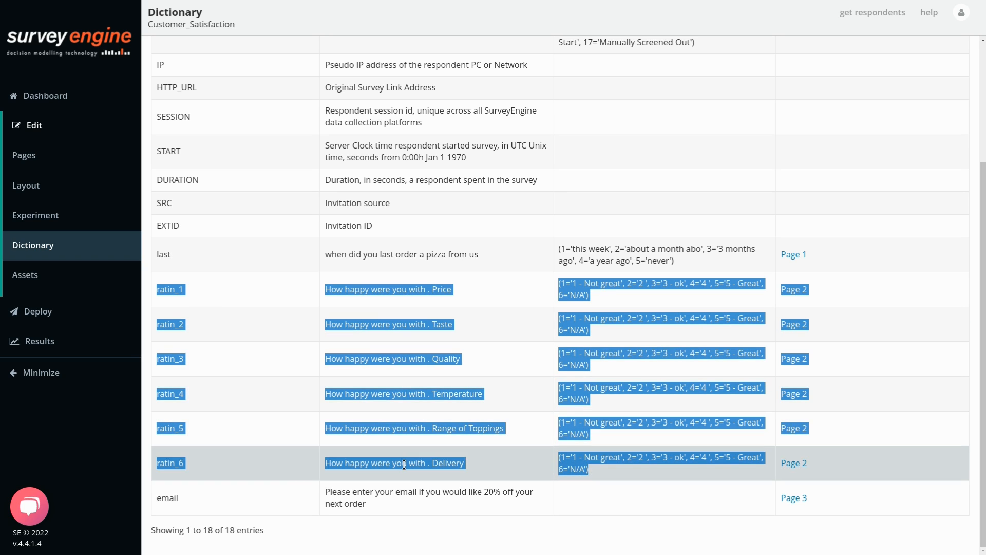
left_click(420, 510)
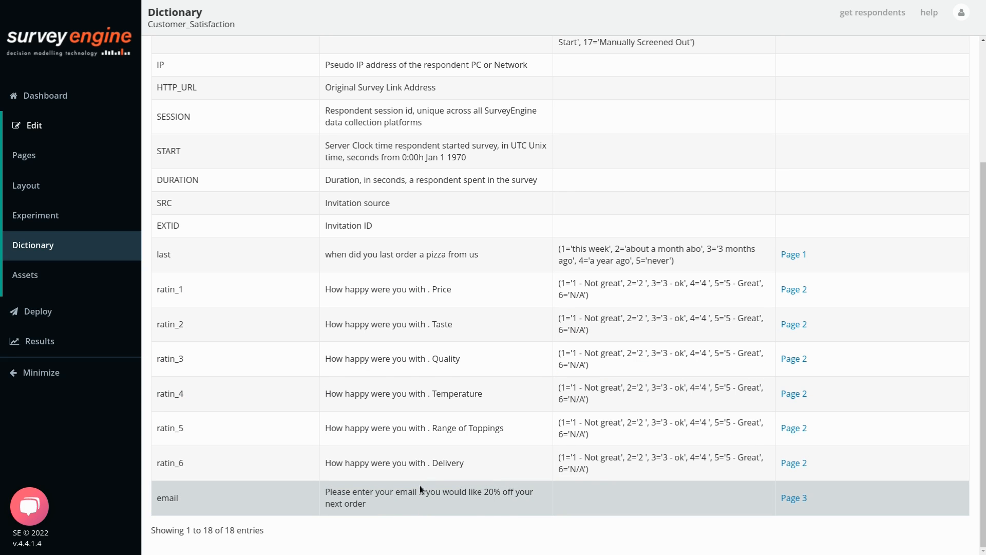
left_click(44, 277)
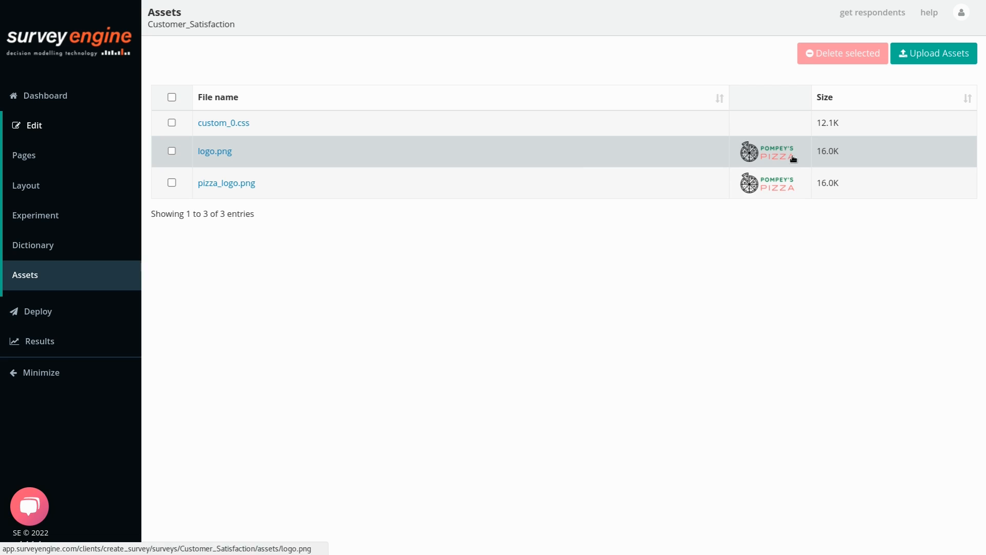
Permanently delete pizza_logo.png from the assets and return to the survey builder.
left_click(172, 183)
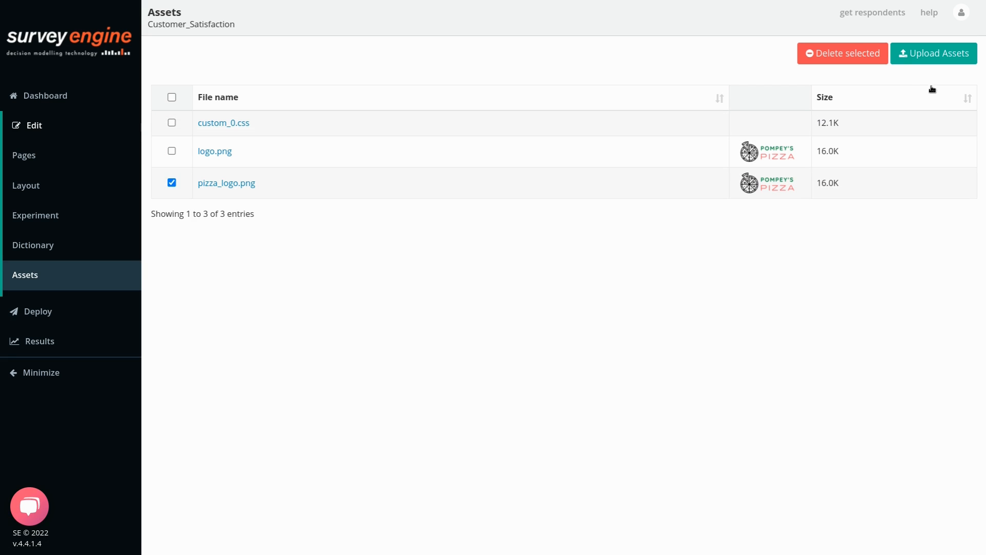
left_click(867, 58)
left_click(607, 194)
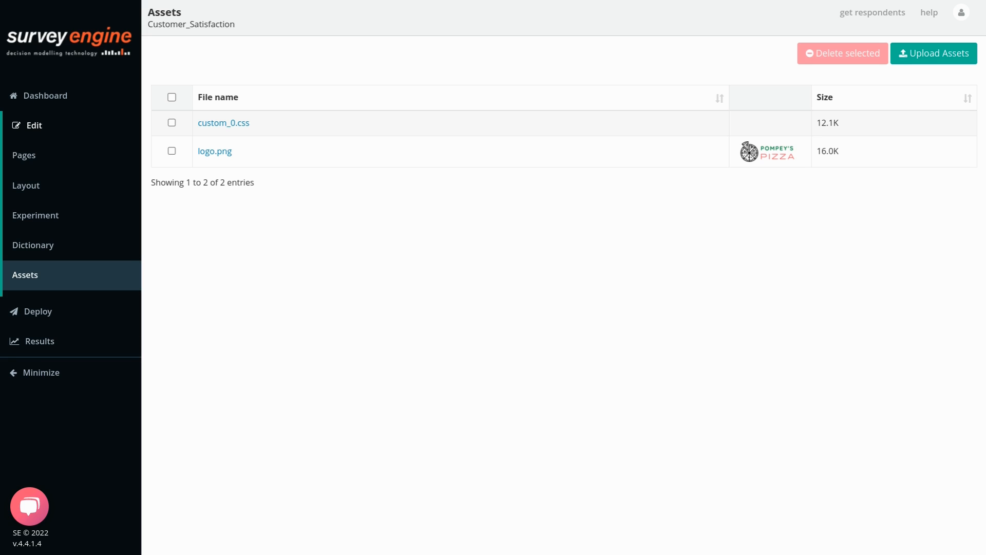
left_click(73, 122)
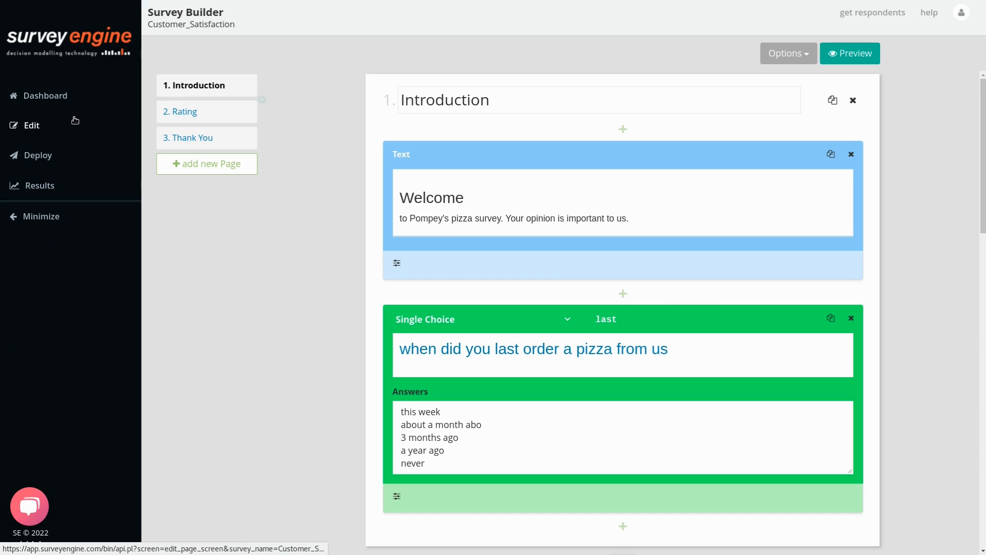
Publish version 1 of Customer_Satisfaction from the Deploy > Publish page.
left_click(42, 155)
left_click(27, 185)
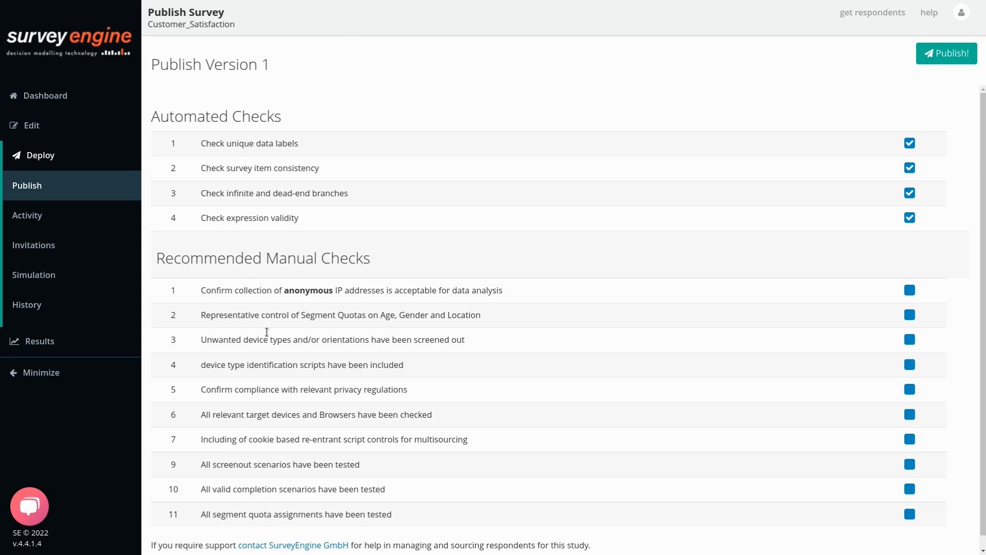
left_click_drag(152, 64, 286, 63)
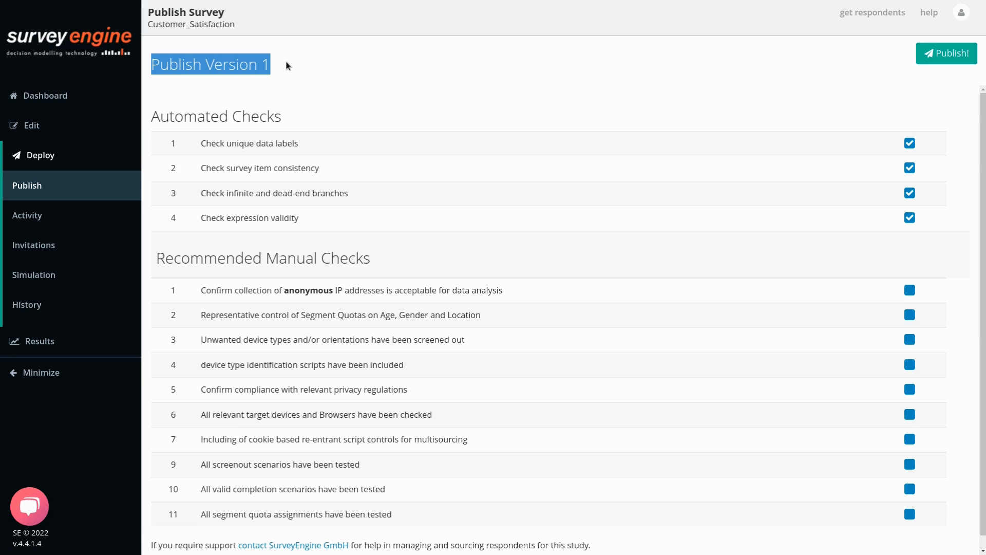
left_click(305, 77)
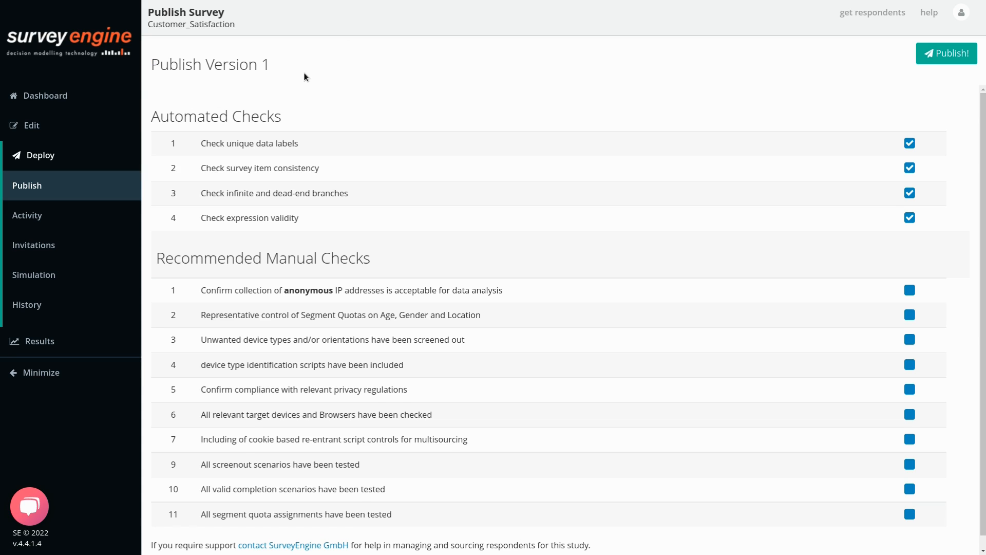
left_click(963, 53)
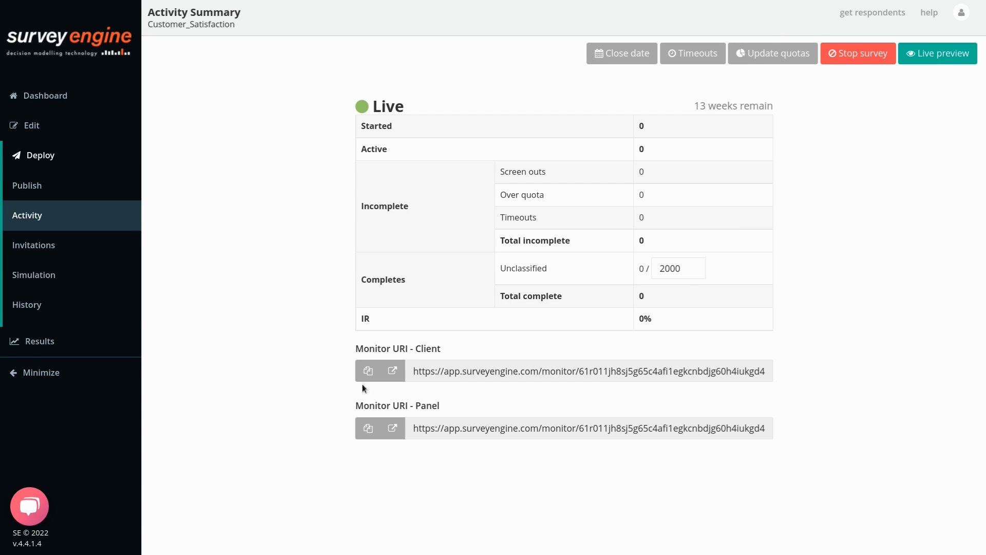
Publish version 2 with Retain data, checking the version history before and after.
left_click(21, 321)
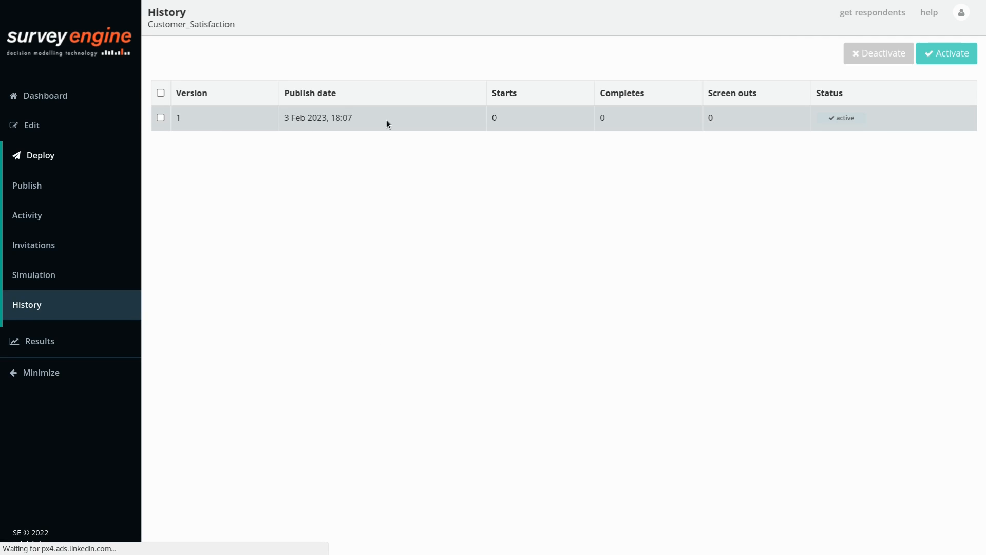
left_click(39, 193)
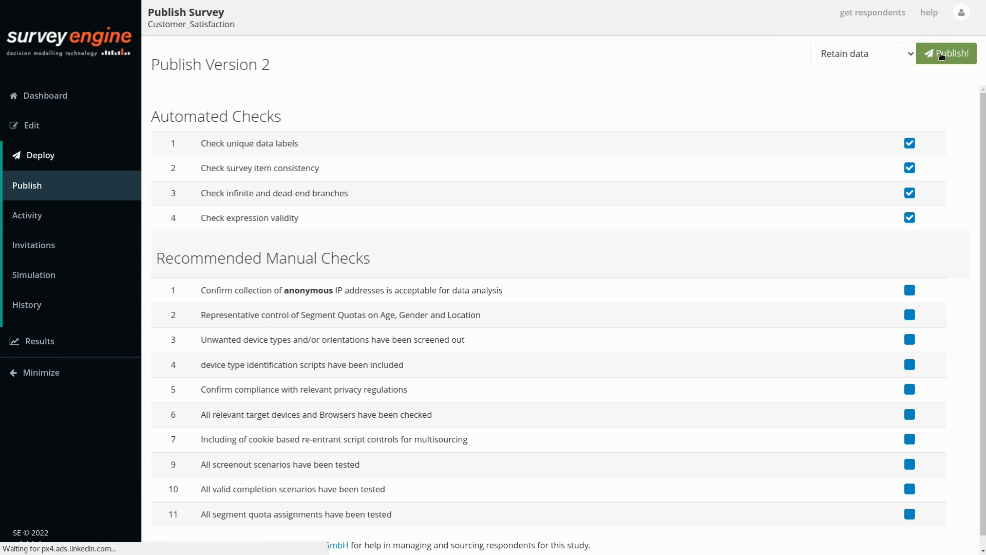
left_click(846, 61)
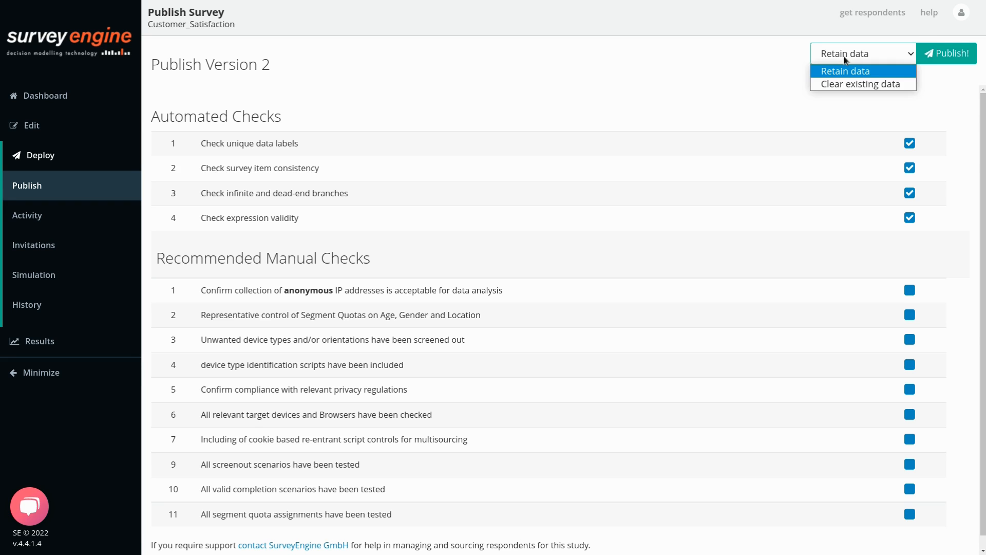
left_click(896, 60)
left_click(945, 54)
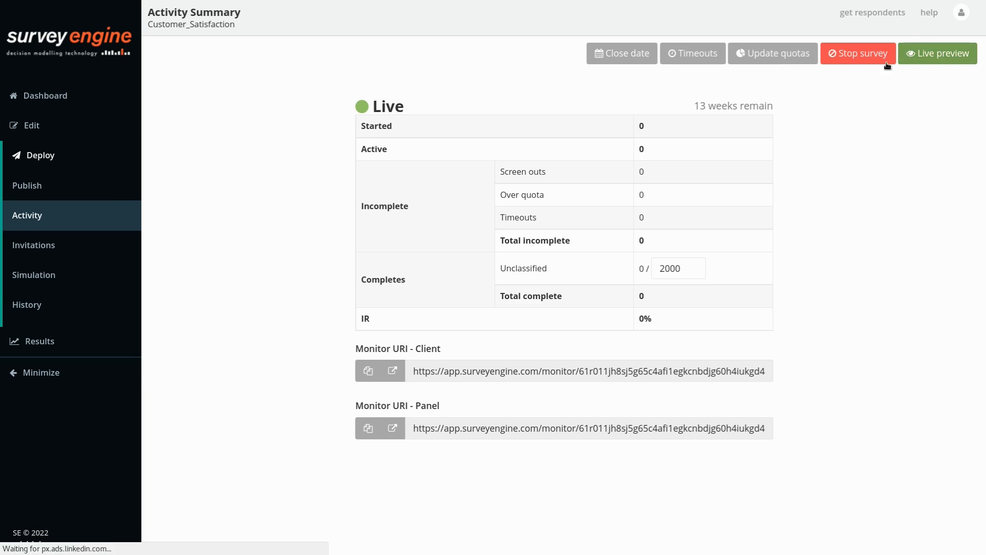
left_click(14, 303)
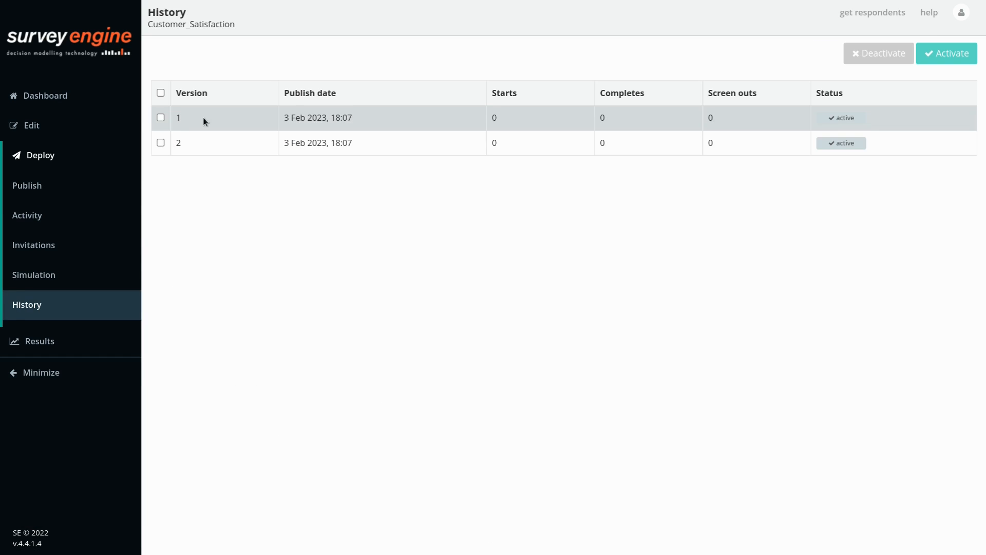
Publish version 3 with Clear existing data and review the three-version history.
left_click(26, 185)
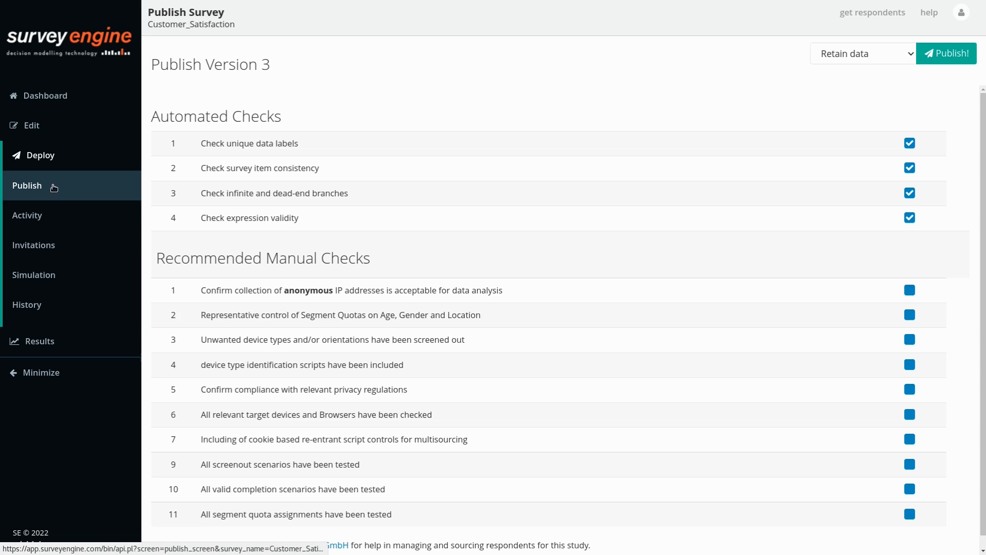
left_click(832, 56)
left_click(838, 81)
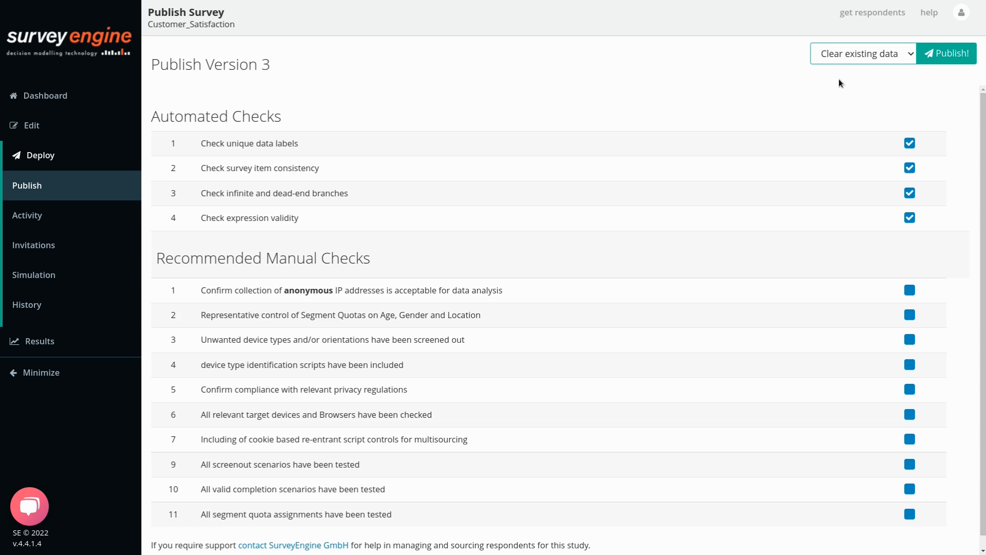
left_click(941, 54)
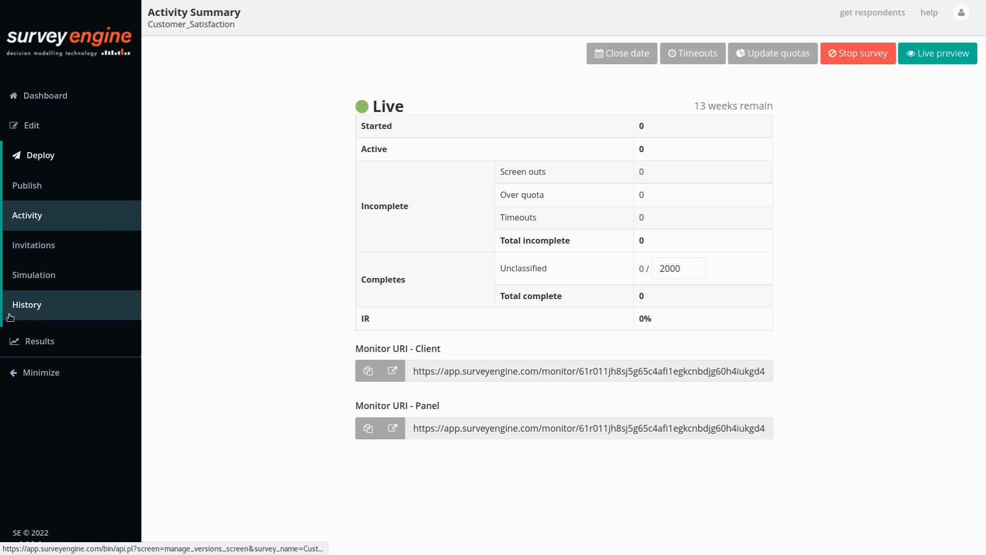
left_click(34, 306)
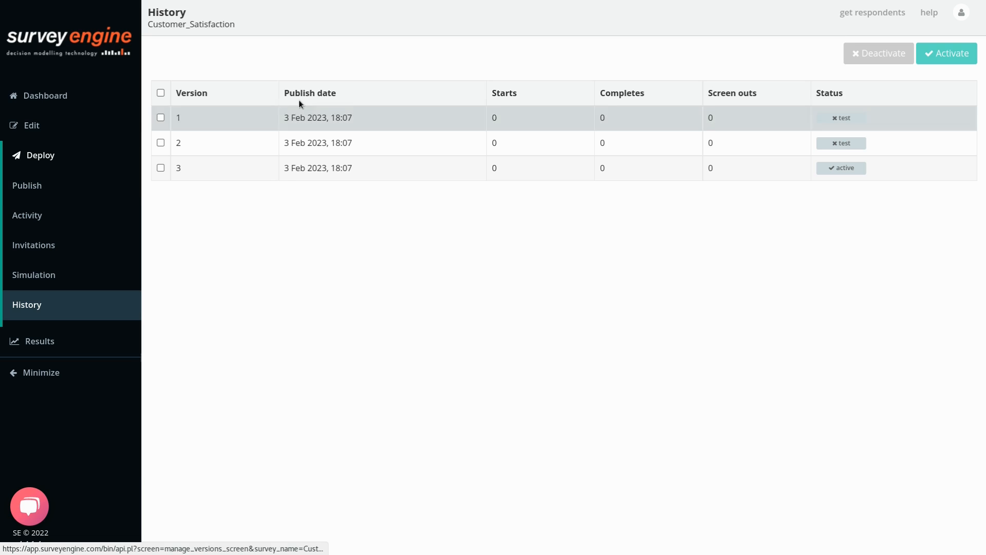
Publish version 4 of the survey with the Clear existing data option.
left_click(36, 184)
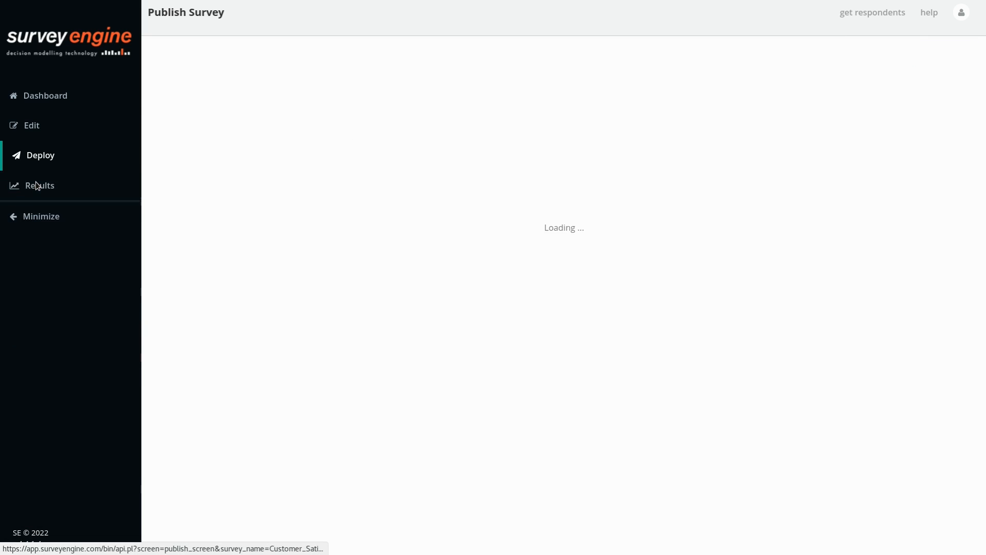
left_click(831, 61)
left_click(836, 84)
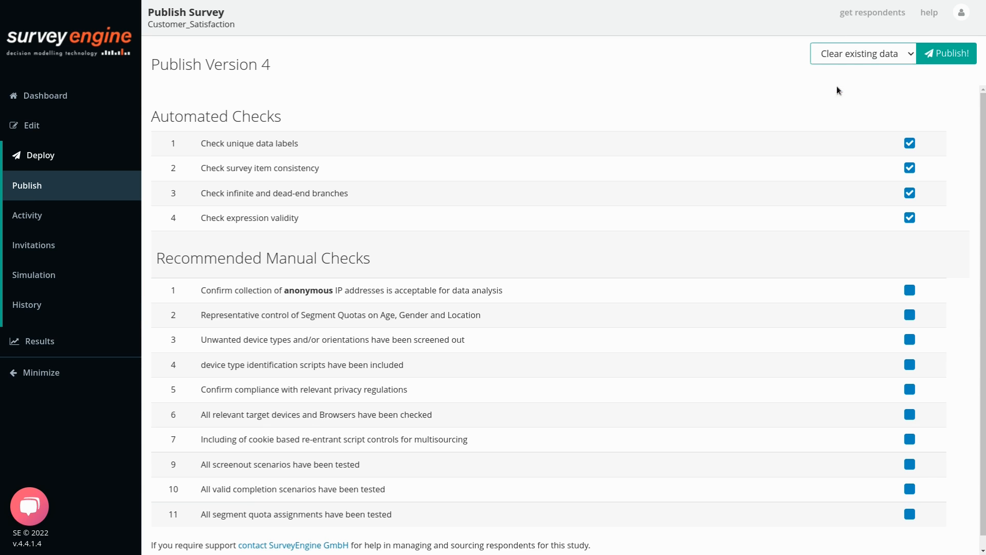
left_click(952, 49)
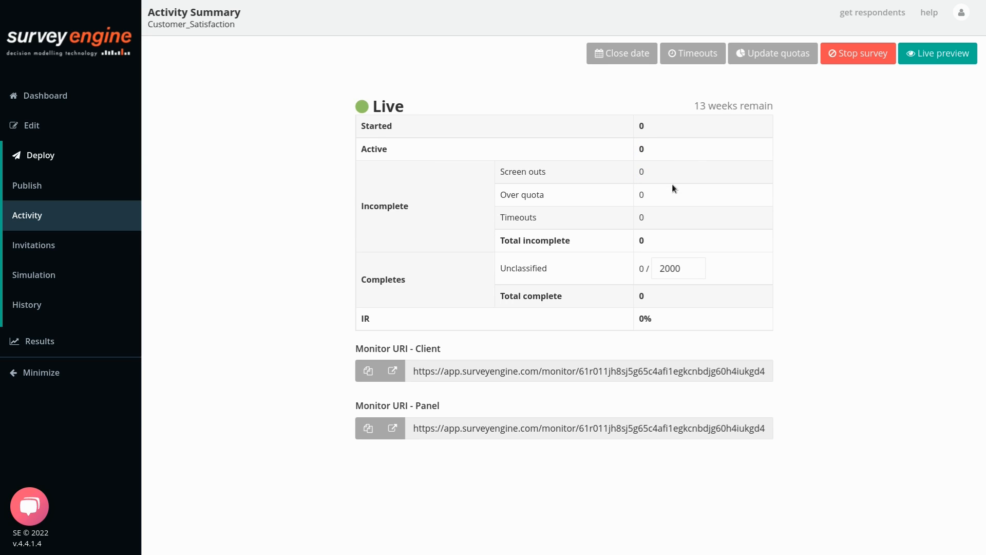
Select the 2000 completes quota and apply it with Update quotas.
left_click(705, 292)
left_click_drag(686, 300, 635, 298)
left_click(755, 303)
left_click_drag(694, 268, 590, 265)
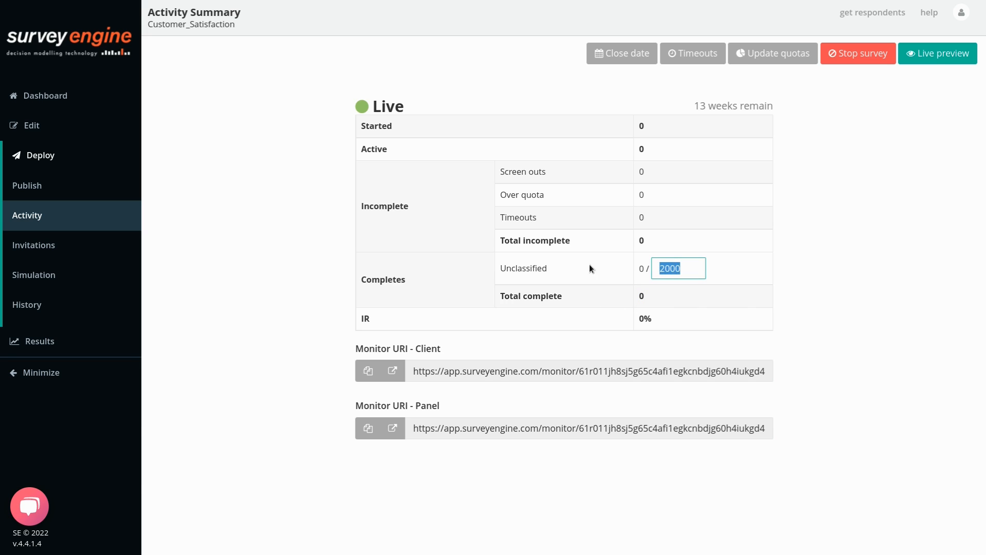
left_click(880, 185)
left_click(769, 54)
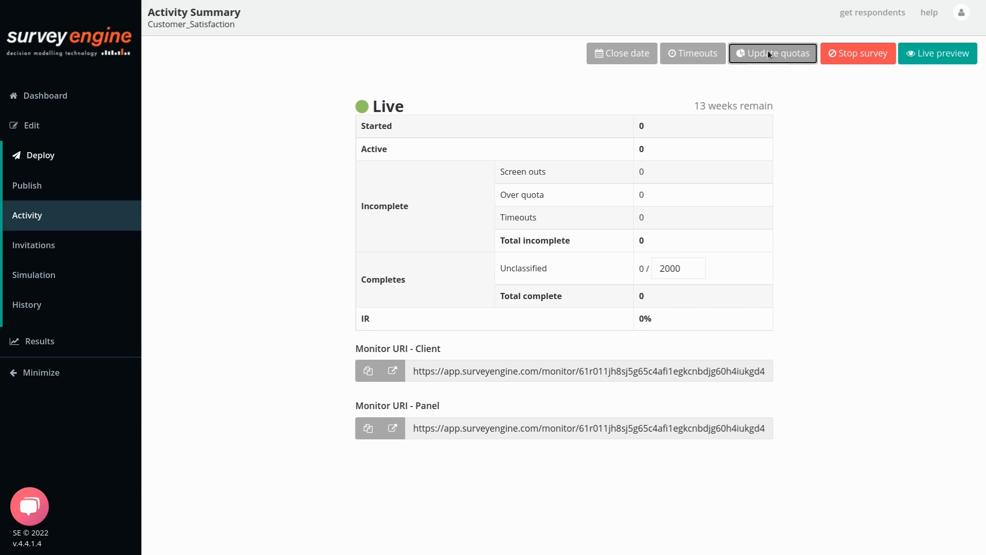
Open the Client monitor link in a separate tab, then go to Invitations.
left_click(422, 376)
left_click_drag(432, 371, 813, 375)
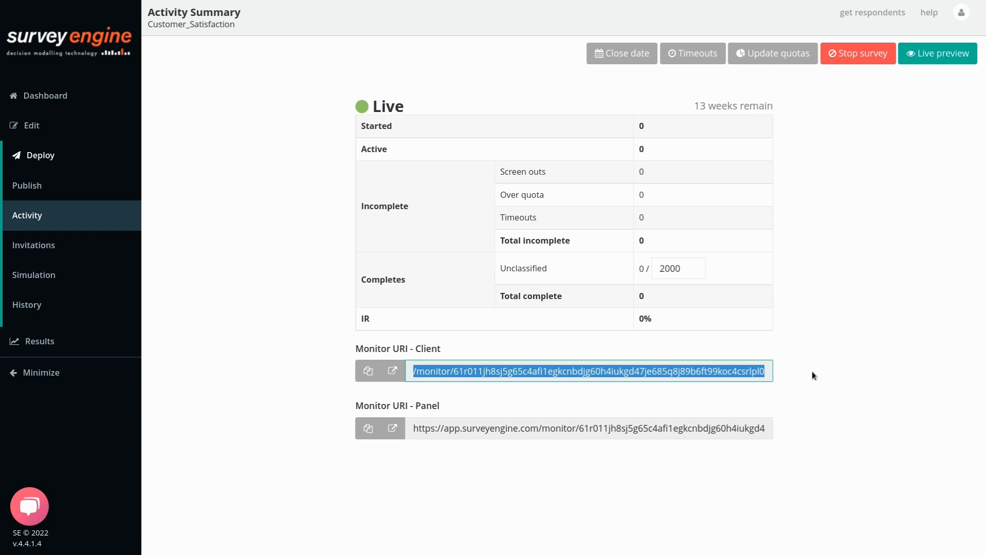
left_click(392, 371)
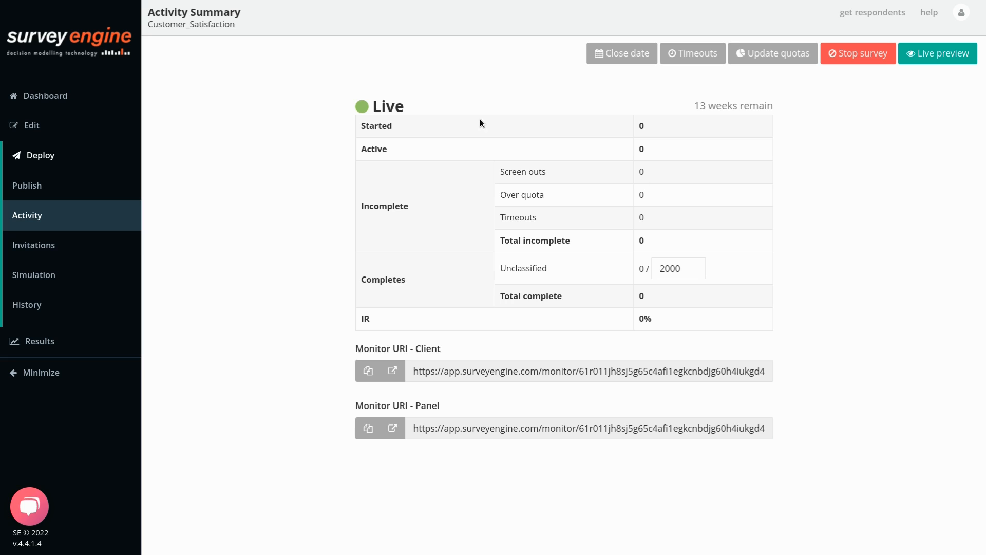
left_click(32, 250)
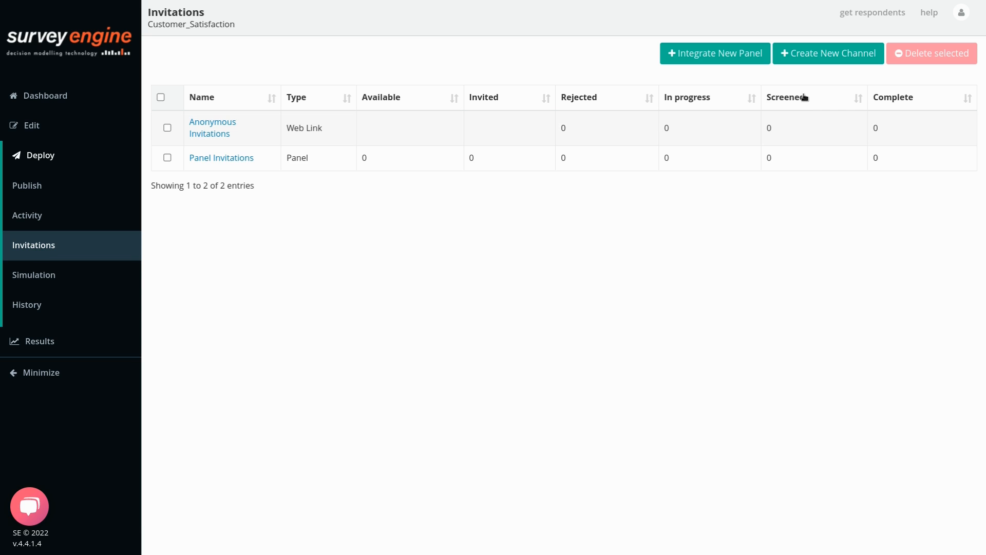
left_click(814, 59)
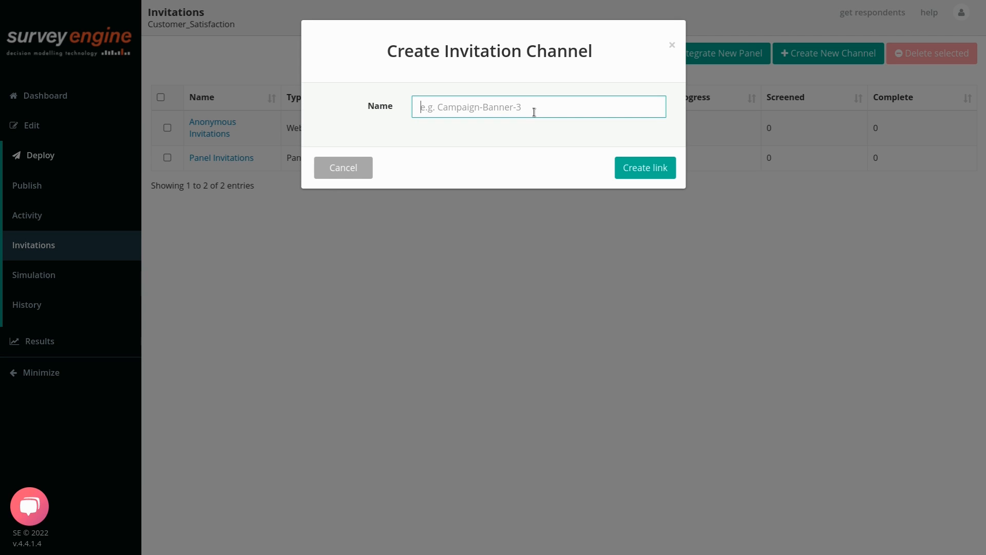
type("Facebook")
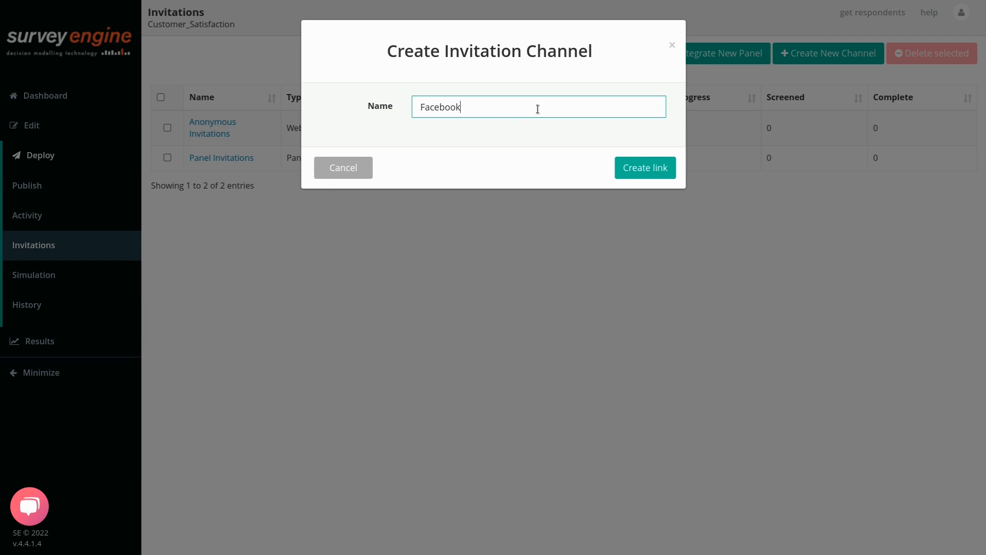
left_click(650, 174)
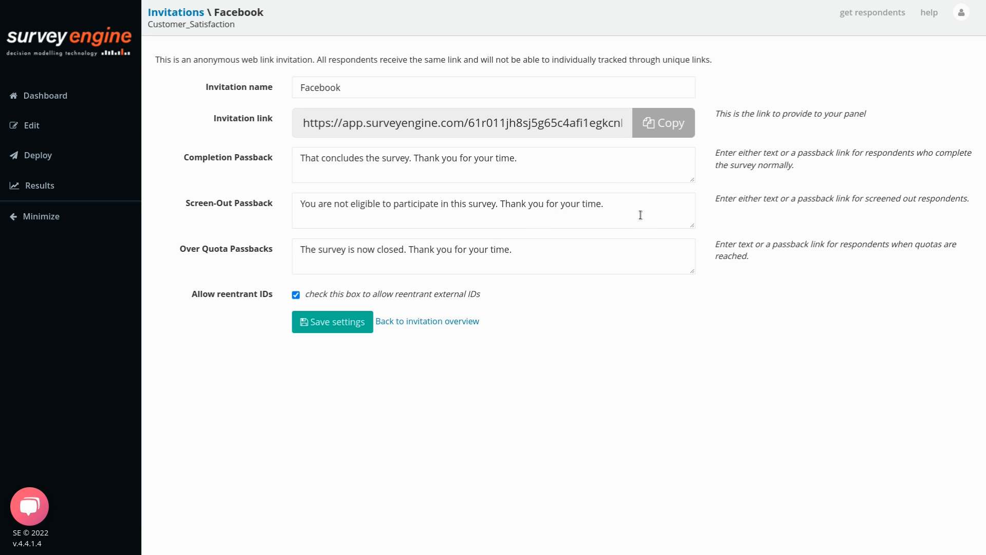
left_click_drag(648, 211, 224, 212)
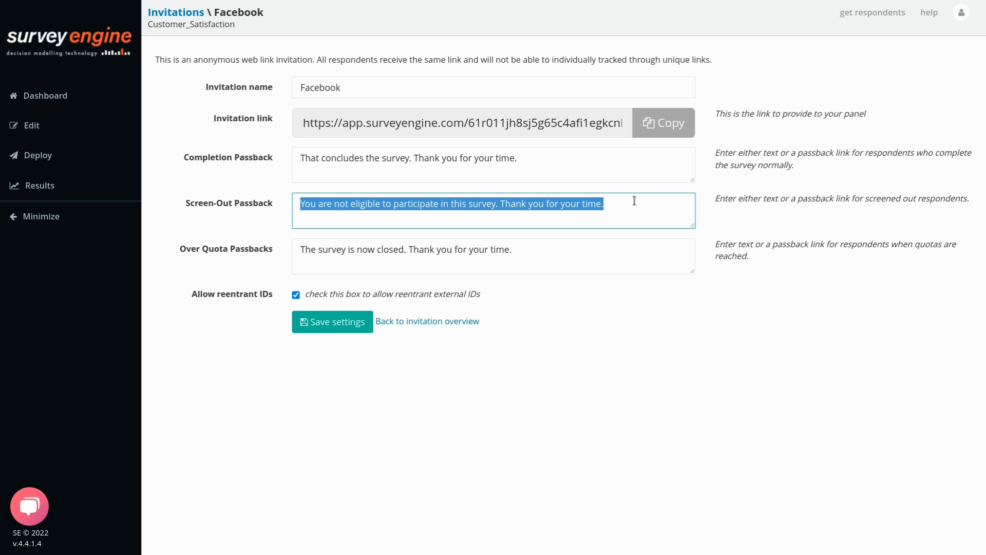
type("http://pomperys.com.au")
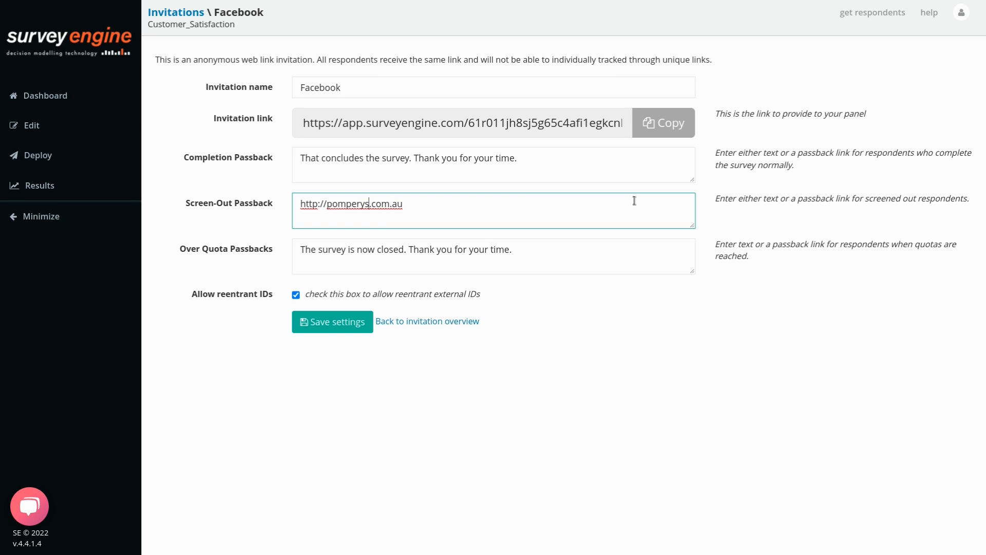
key("Left")
key("BackSpace")
left_click(340, 322)
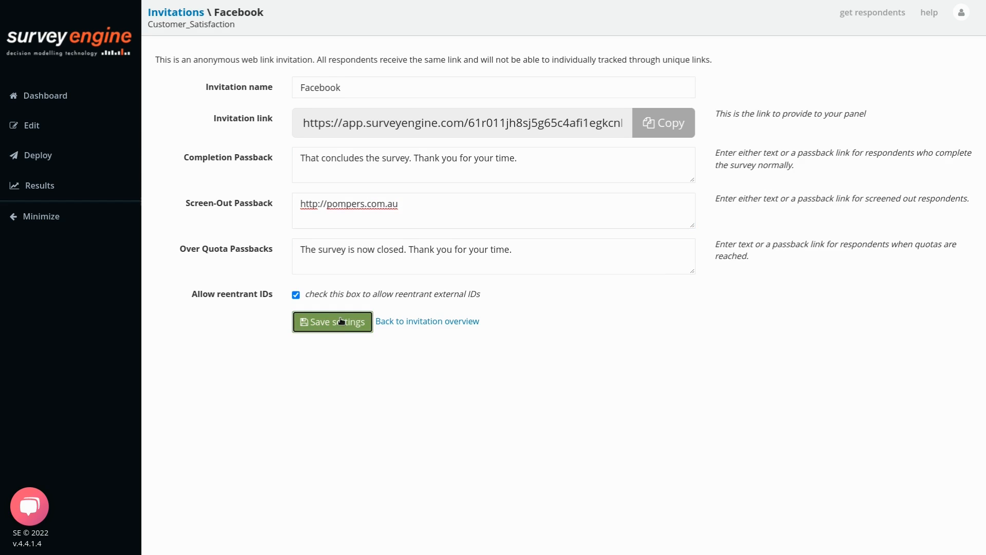
left_click(186, 12)
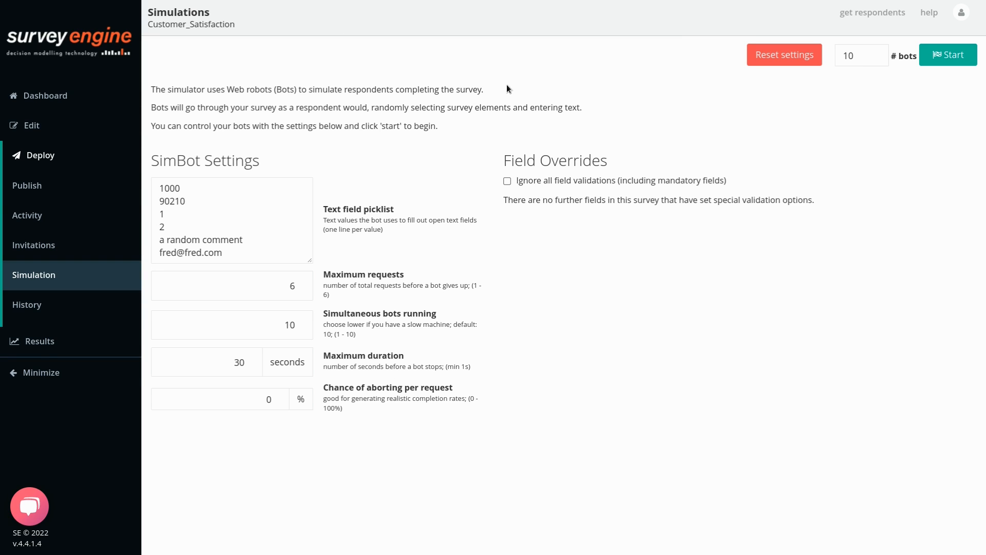
Run a 100-bot simulation and watch simulation 2 answer the survey live.
left_click(859, 59)
type("0")
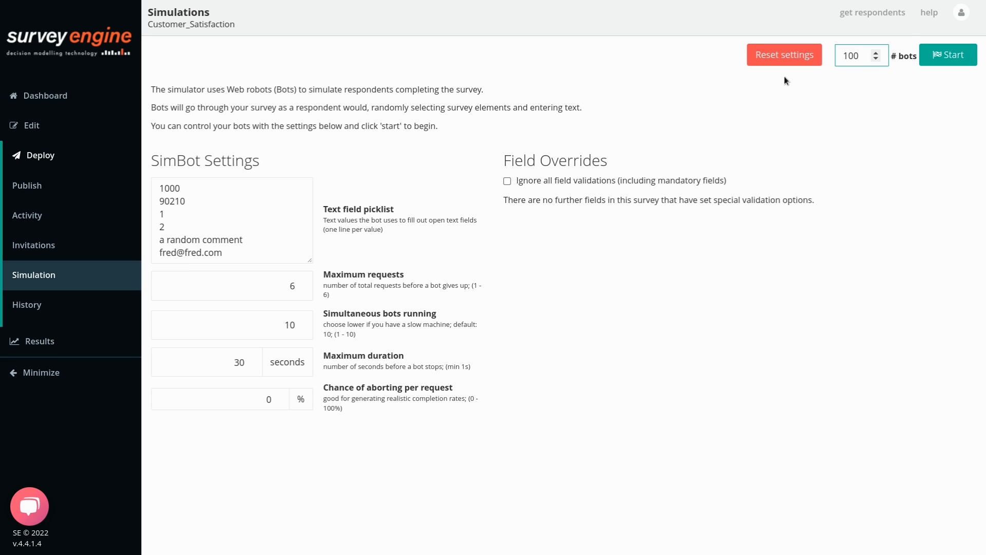
left_click(941, 55)
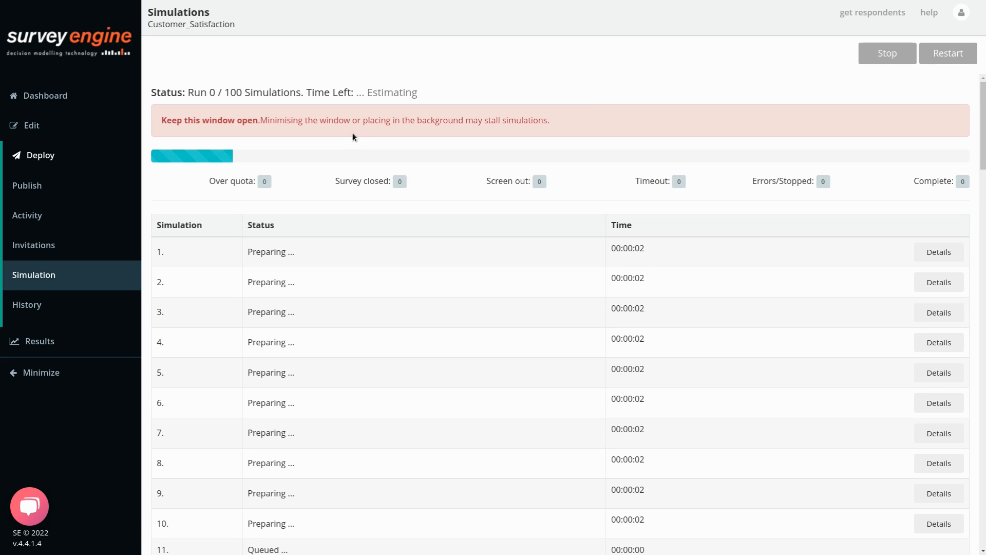
left_click(939, 281)
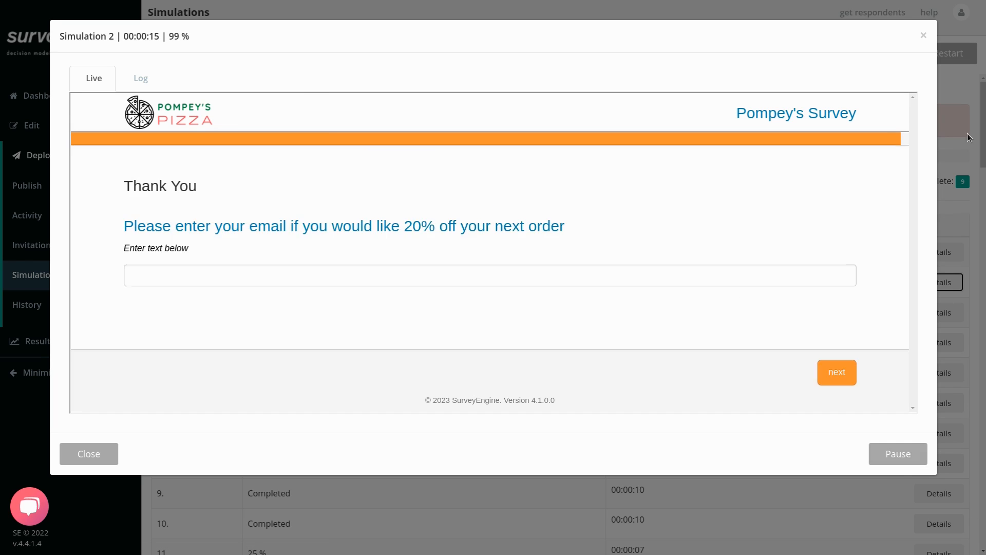
left_click(924, 37)
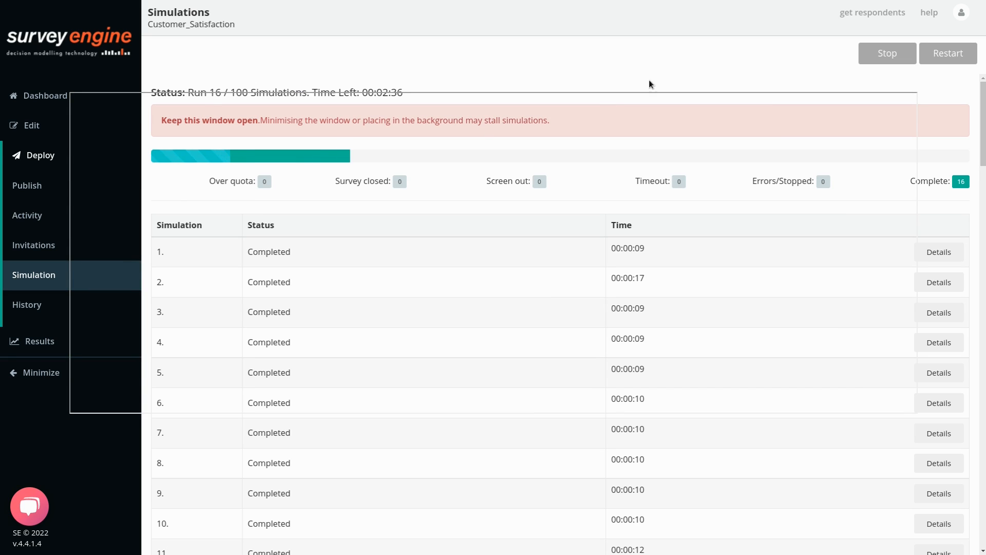
Review the simulation progress, then check History showing 37 starts and 29 completes.
left_click_drag(189, 92, 330, 92)
left_click(284, 97)
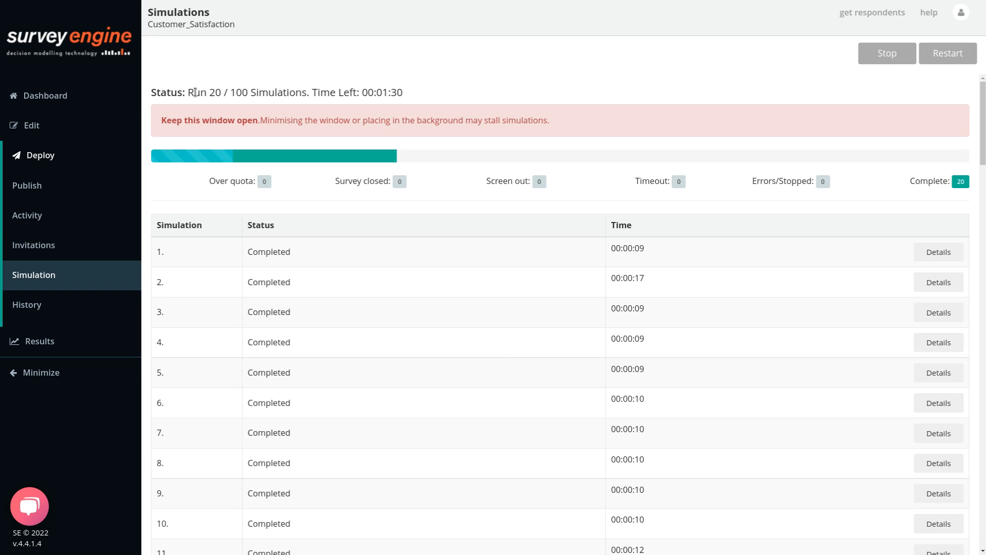
left_click_drag(195, 92, 372, 93)
scroll(493, 369, "down", 4)
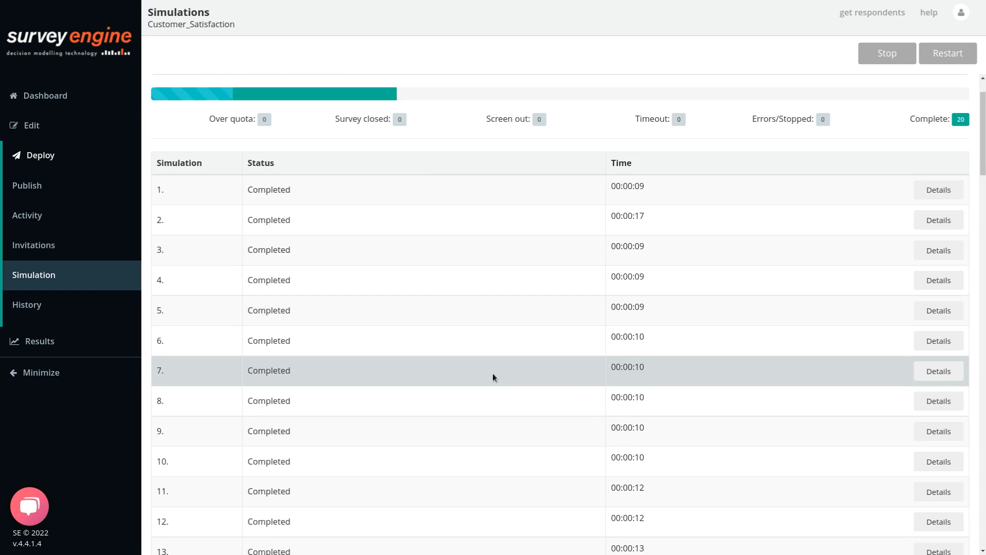
scroll(494, 379, "down", 10)
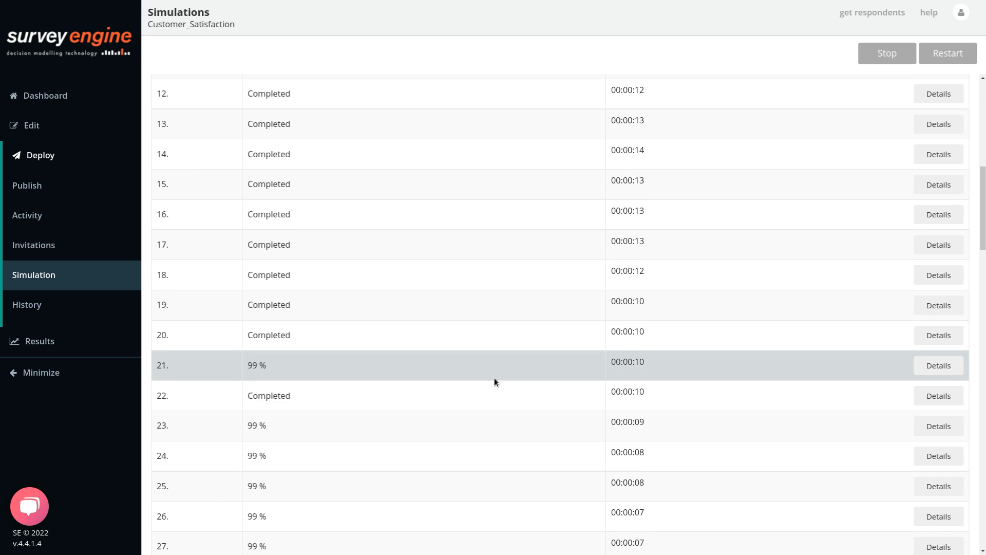
scroll(496, 384, "down", 4)
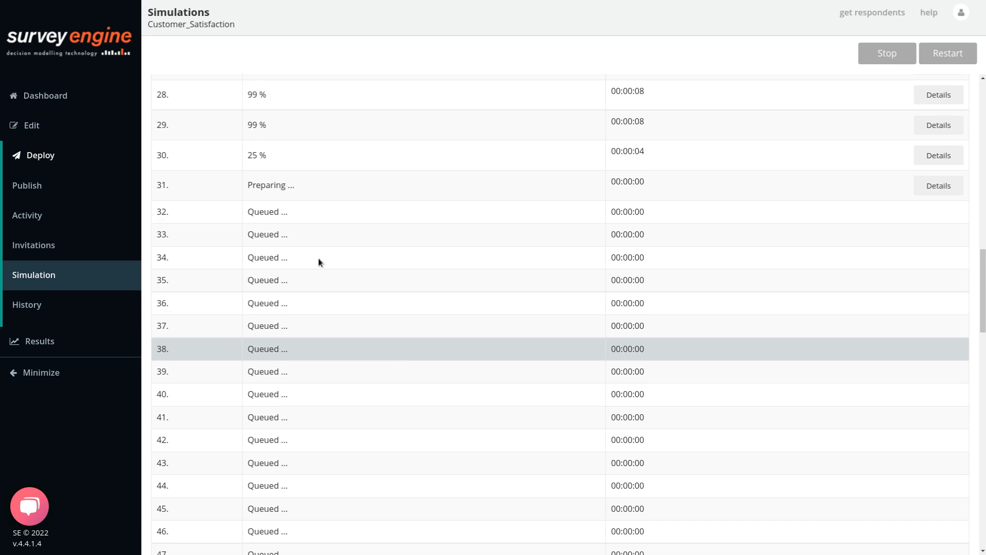
scroll(534, 258, "up", 4)
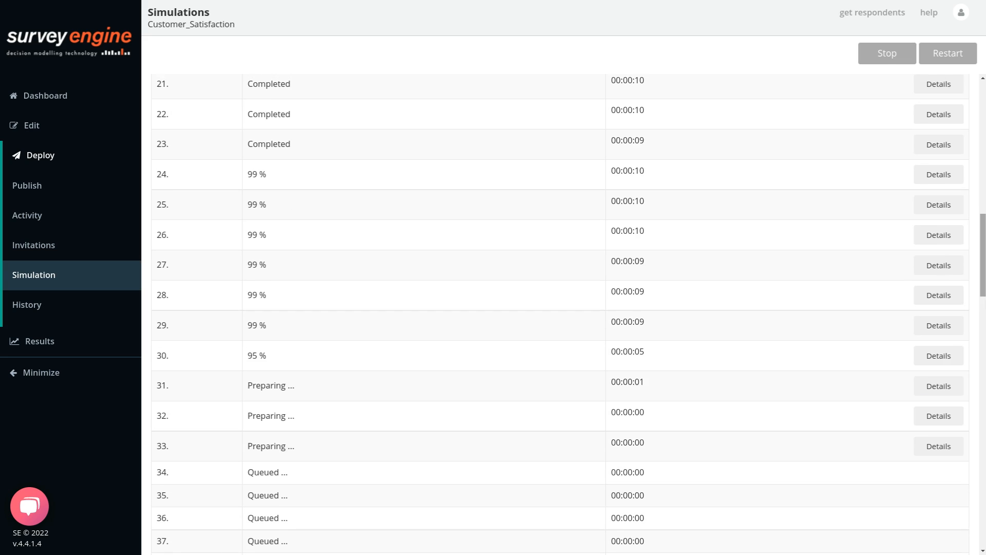
scroll(501, 149, "up", 15)
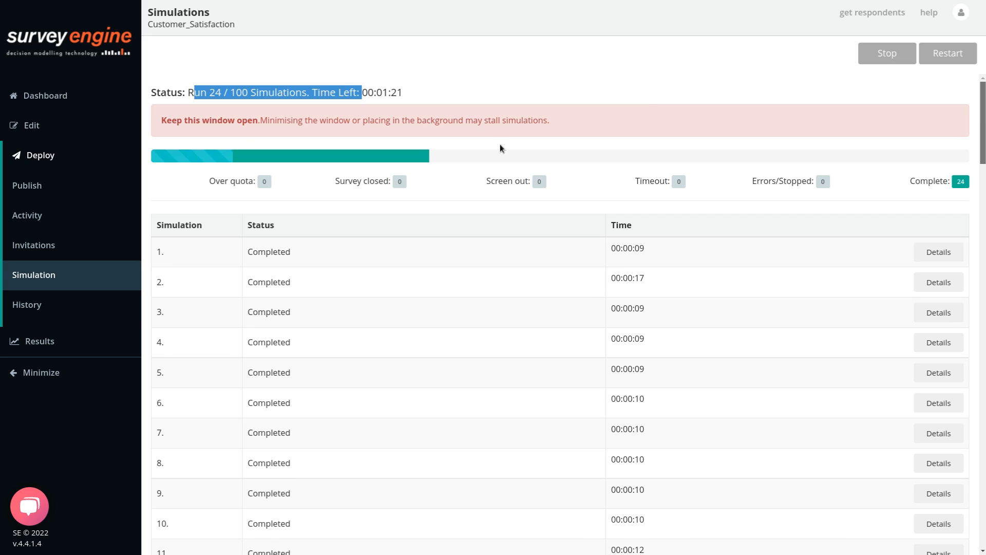
left_click(123, 308)
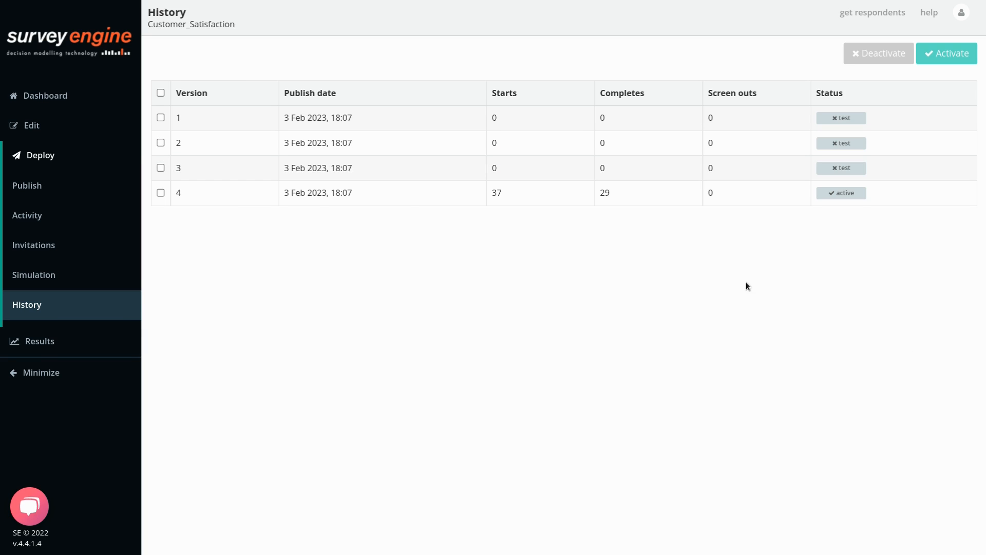
Activate version 3, then deactivate it back to test status, so version 4 stays the only active version.
left_click(161, 166)
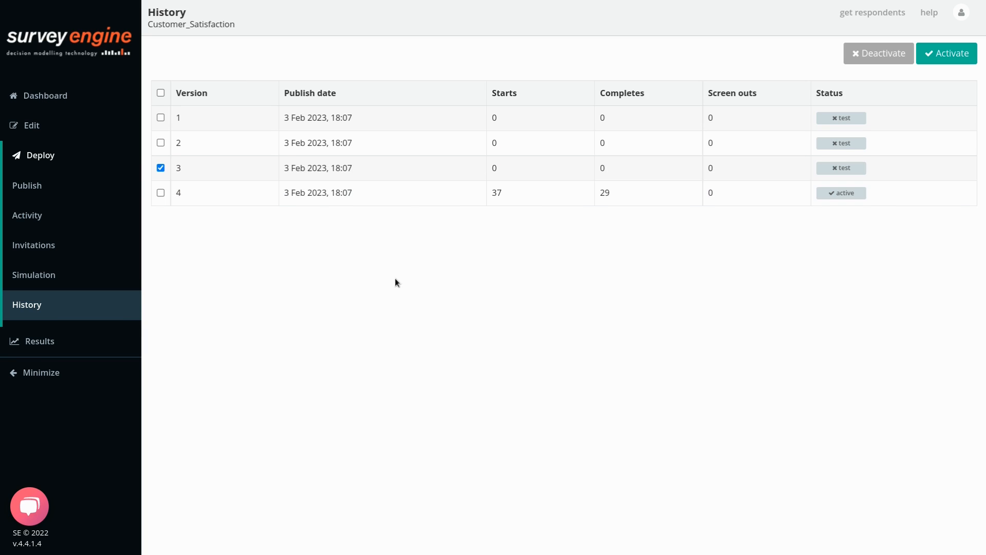
left_click(944, 56)
left_click(878, 57)
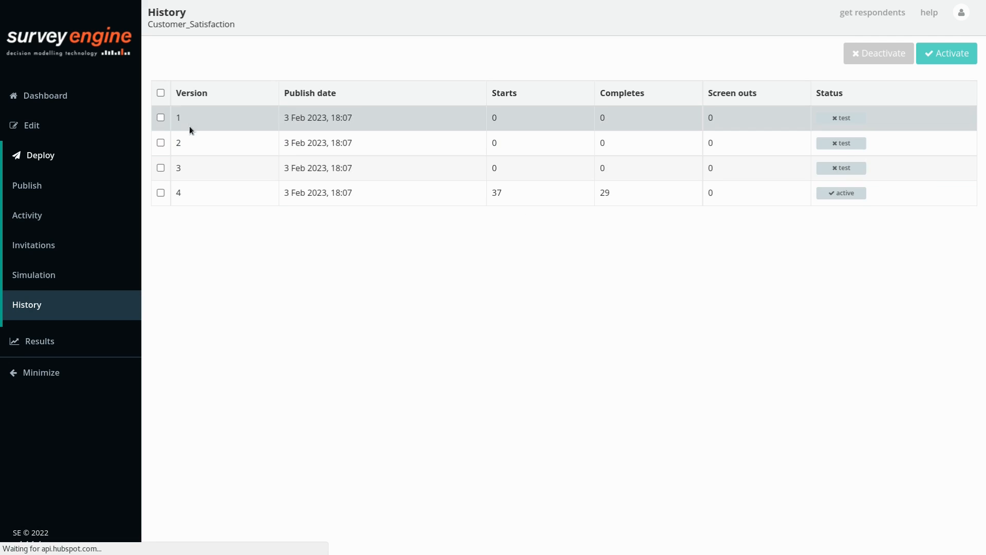
Point out the three test versions, then swap the sidebar's Deploy section for Results.
left_click_drag(149, 117, 787, 161)
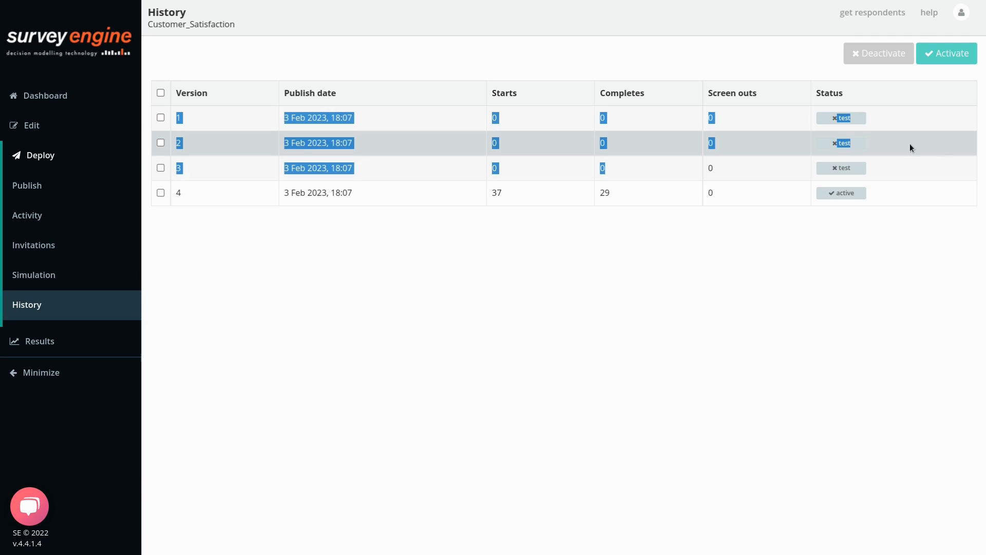
left_click(862, 126)
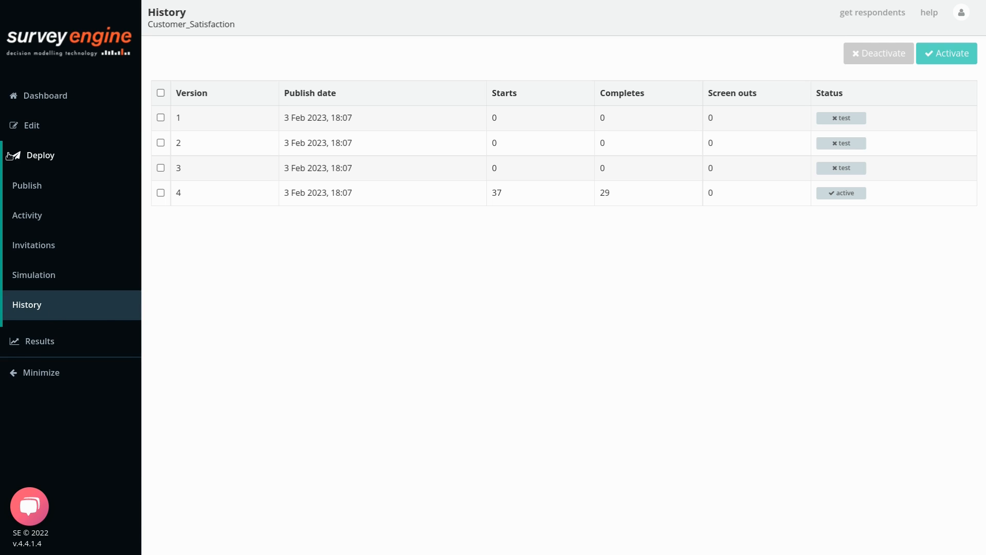
left_click(36, 156)
left_click(36, 187)
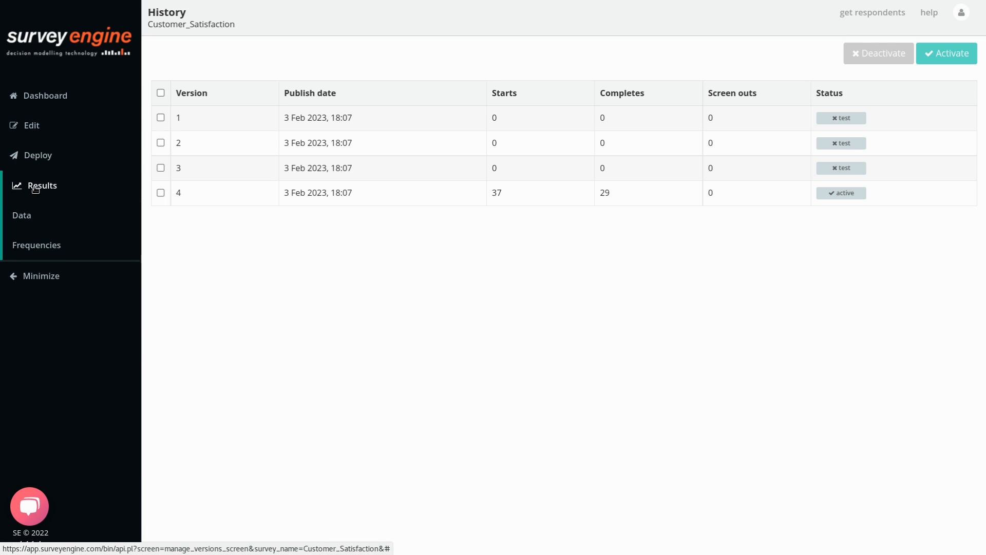
View all 29 responses in the Data Viewer and export them as an .xlsx spreadsheet.
left_click(37, 214)
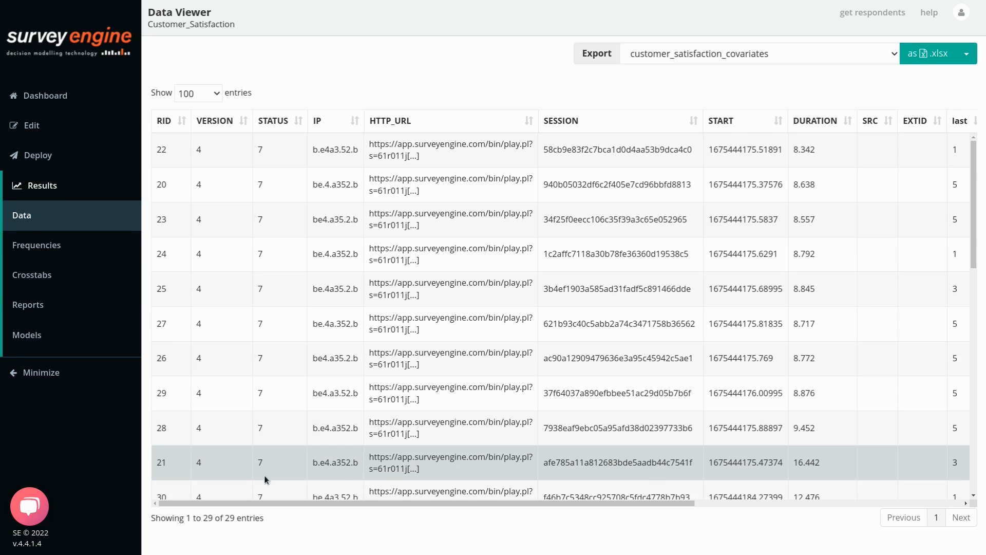
left_click_drag(257, 502, 881, 516)
left_click_drag(547, 485, 393, 483)
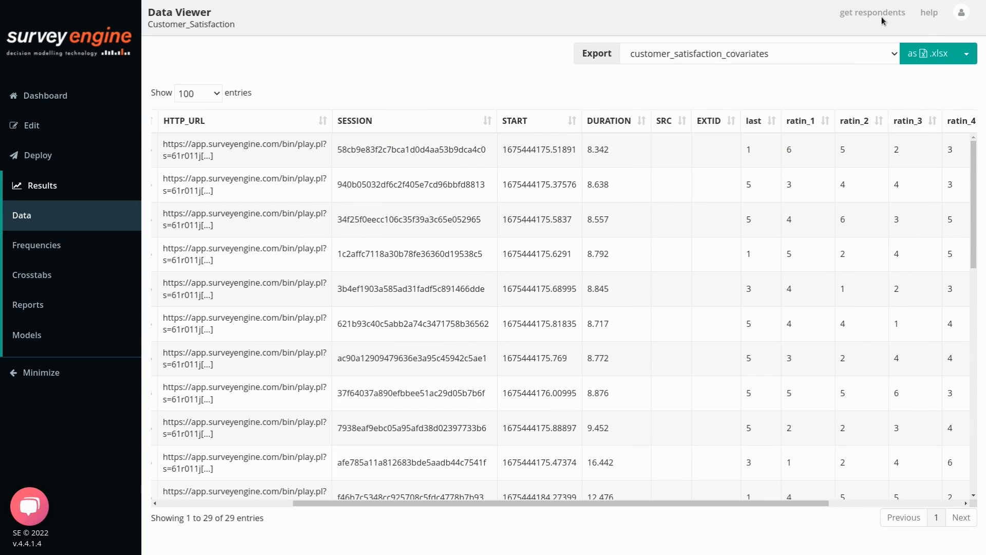
left_click(942, 50)
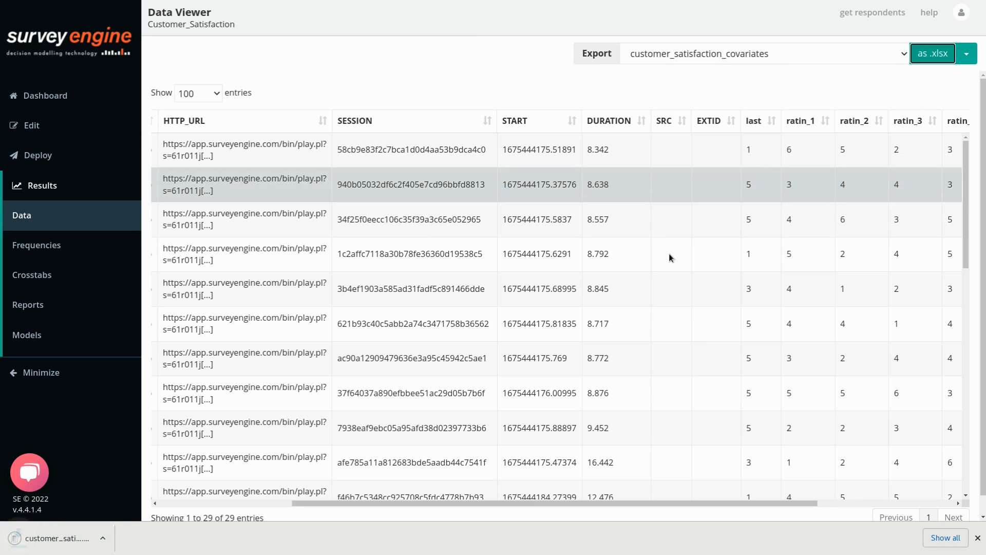
left_click(75, 538)
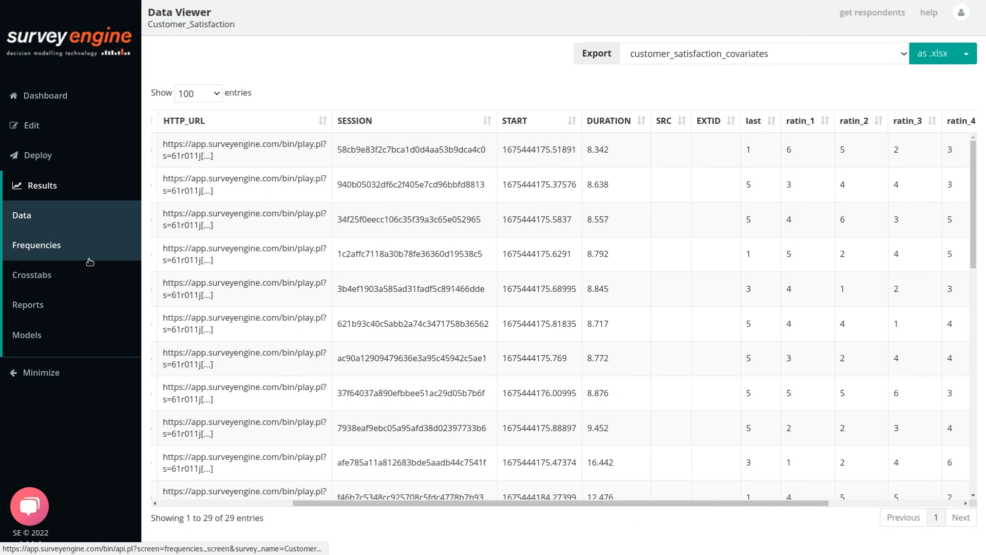
Generate a crosstab of the Taste rating (ratin_2) by the Price rating (ratin_1).
left_click(36, 245)
scroll(719, 206, "down", 6)
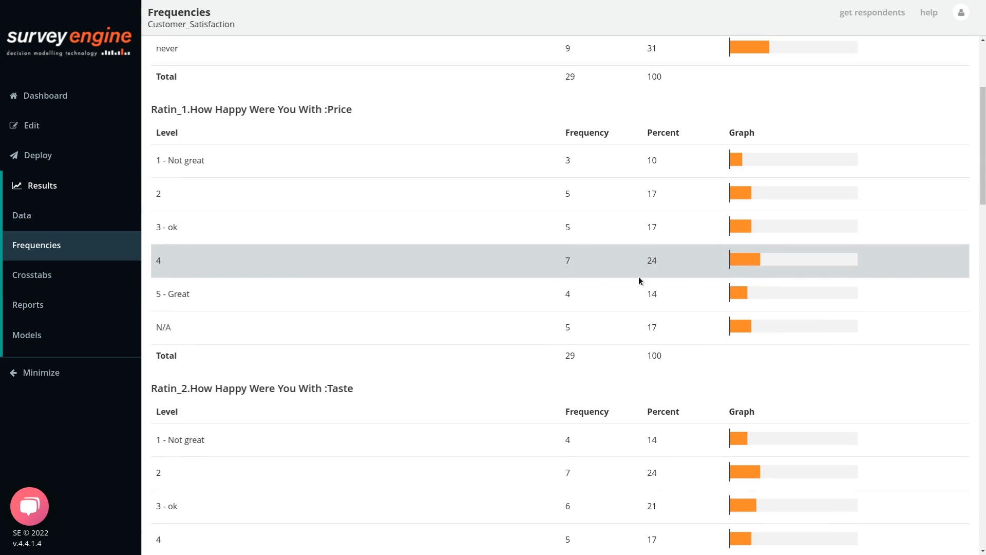
scroll(630, 386, "down", 3)
left_click(32, 274)
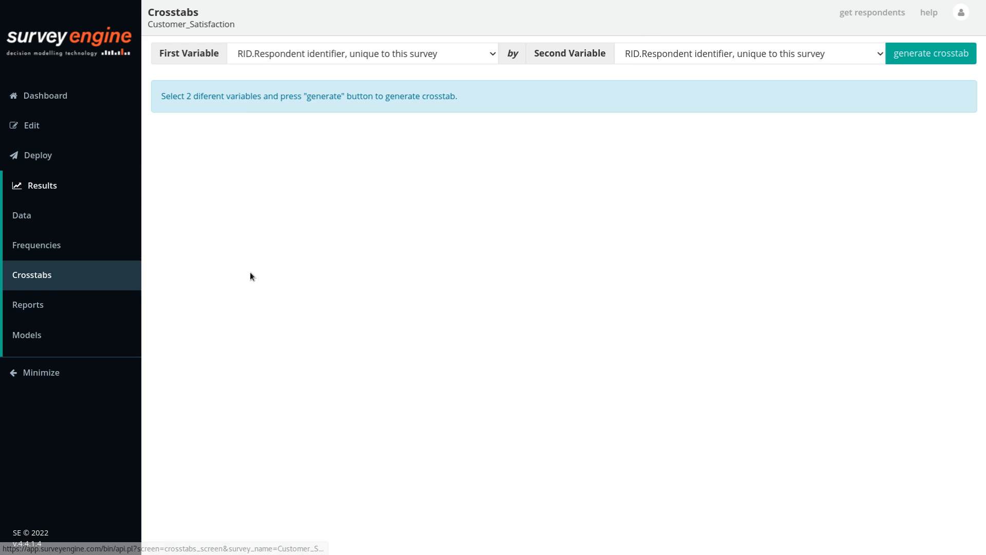
left_click(679, 53)
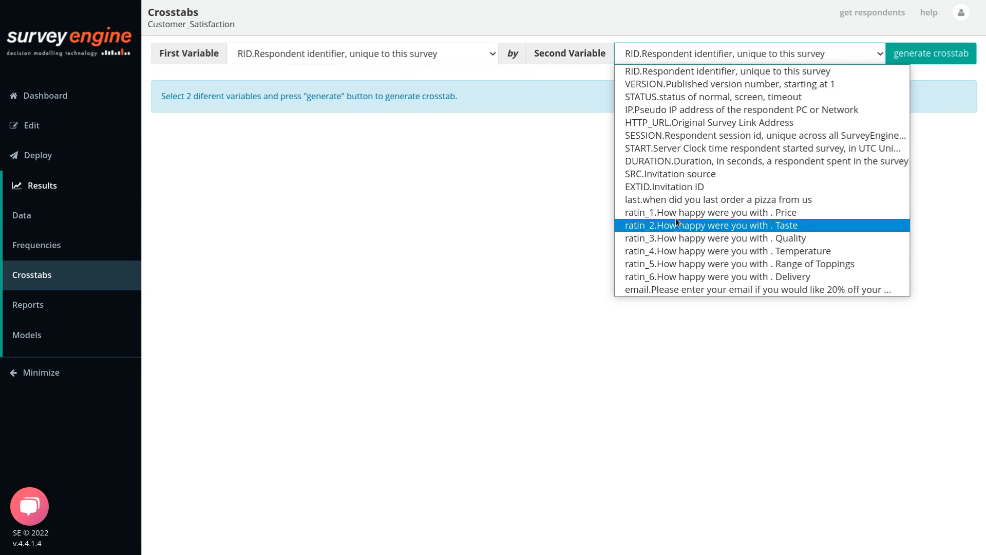
left_click(676, 215)
left_click(425, 53)
left_click(392, 225)
left_click(920, 53)
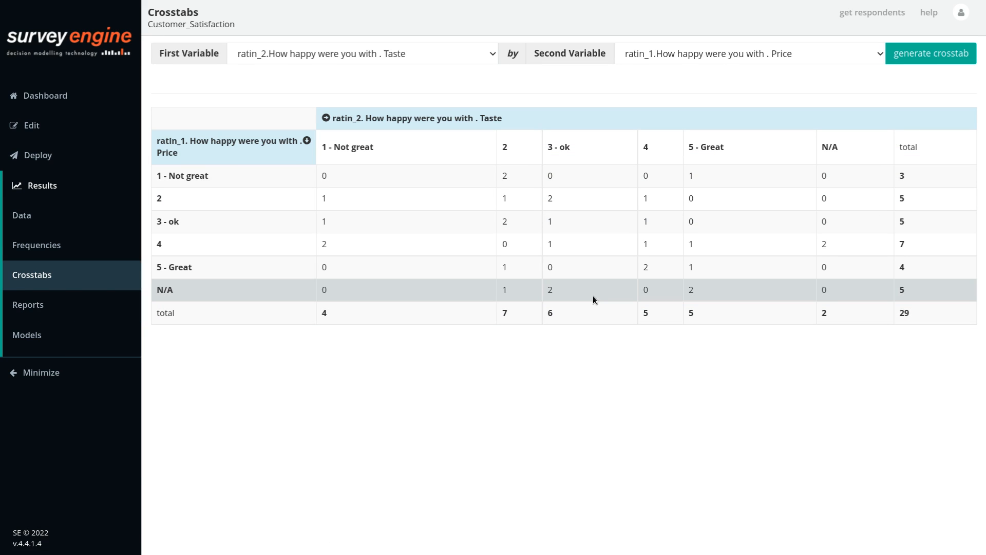
Create the report new_report.html, then check the Model Builder, which has no experiments to model.
left_click(31, 305)
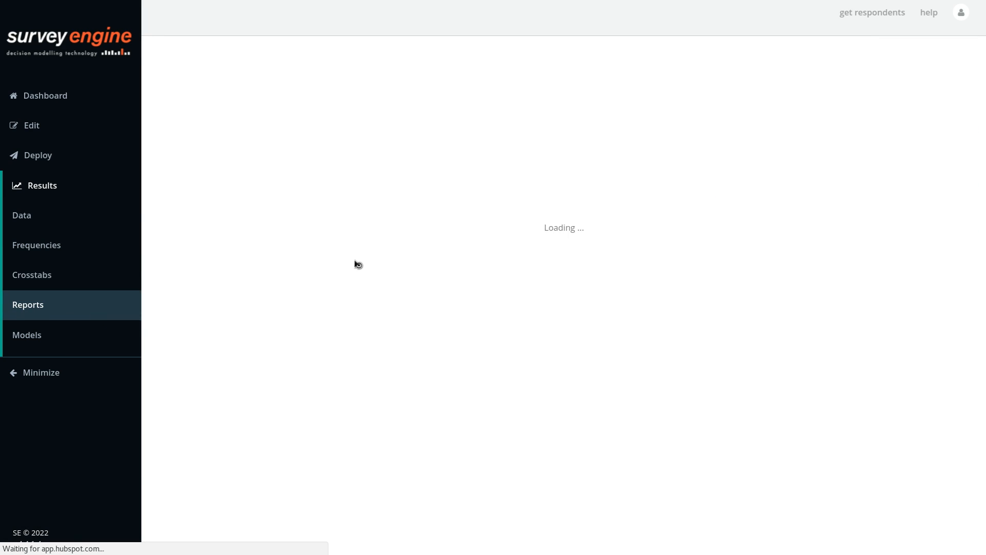
left_click(950, 52)
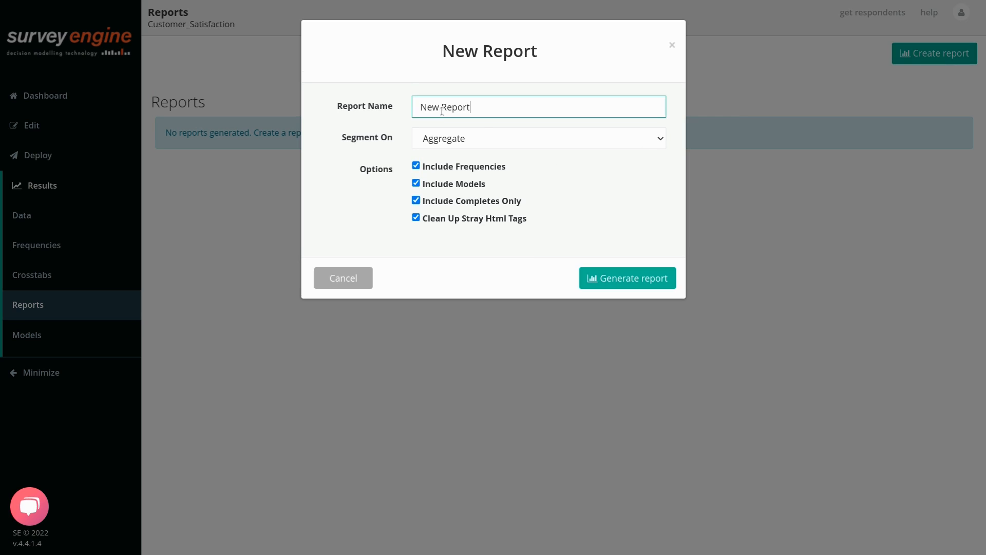
left_click(621, 278)
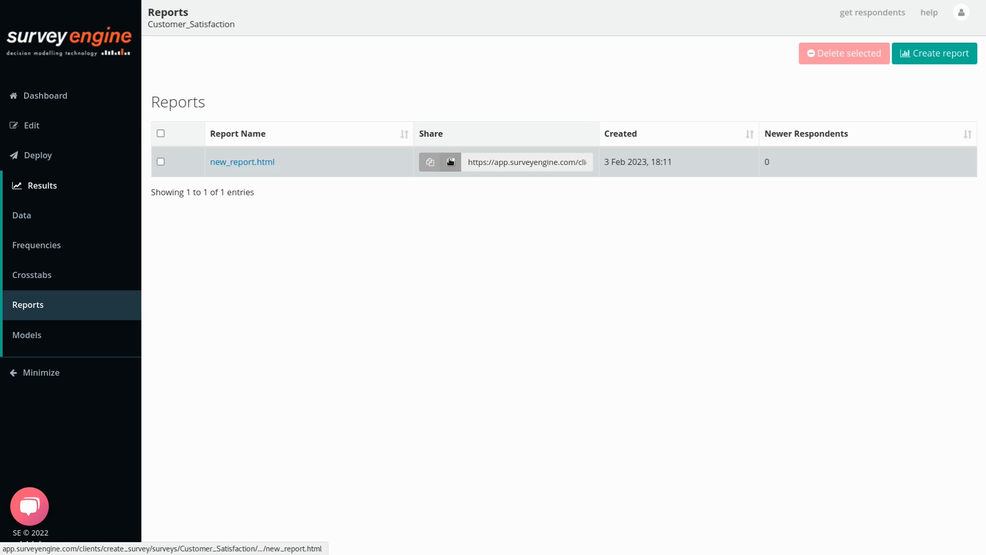
left_click(30, 338)
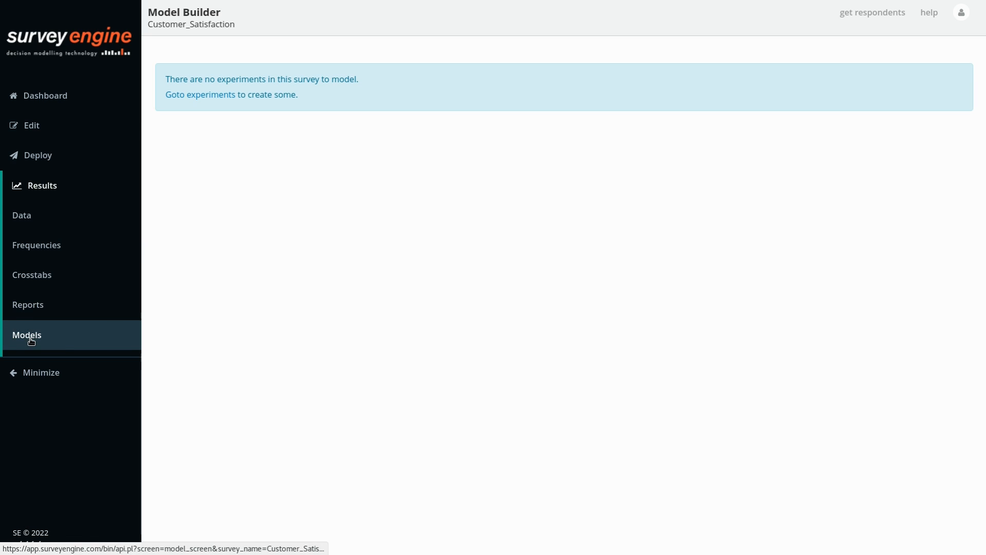